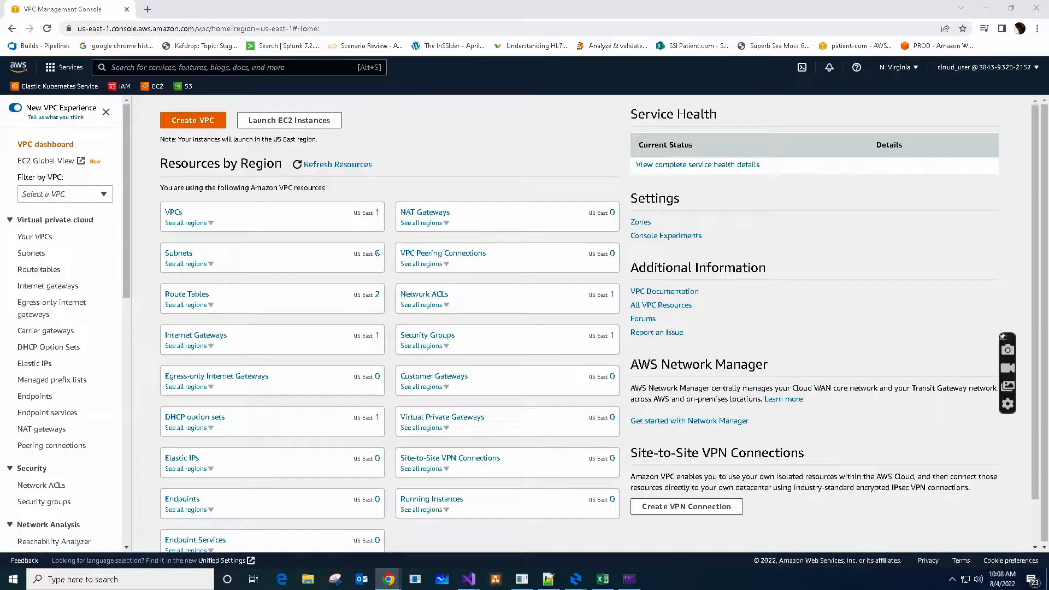
Read the overview, Network ACL basics and Network ACL rules sections of the AWS guide on controlling subnet traffic.
{"action": "left_click_drag", "start_coordinate": [304, 0], "coordinate": [304, 5]}
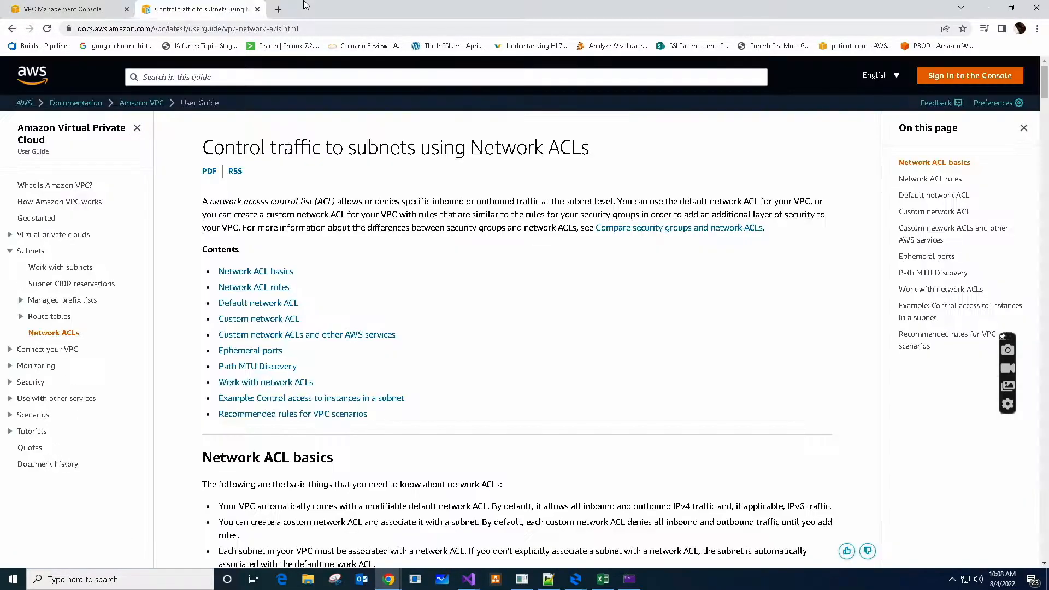
{"action": "scroll", "coordinate": [545, 335], "scroll_direction": "down", "scroll_amount": 6}
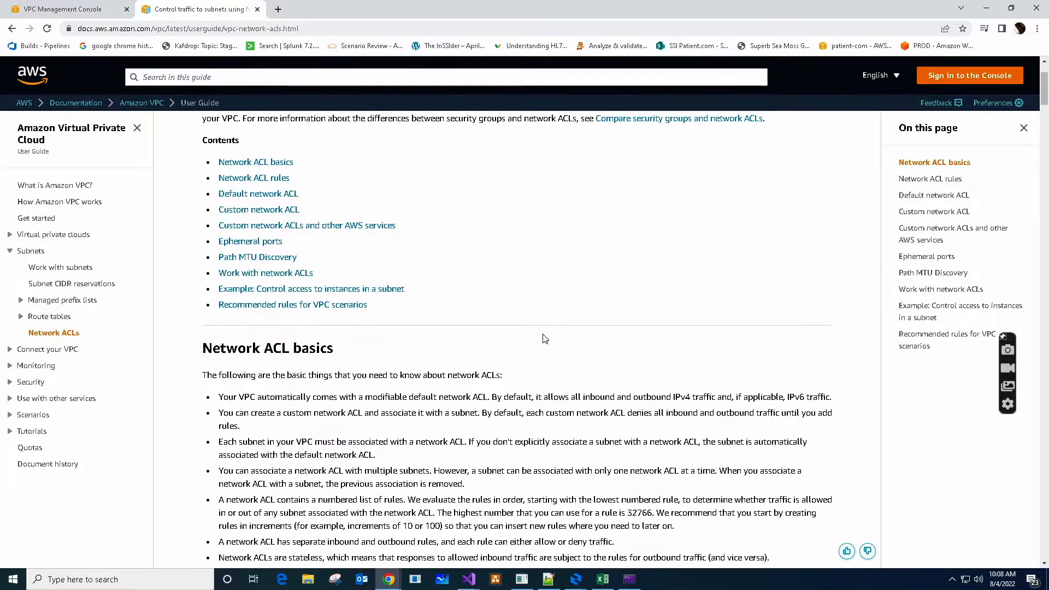
{"action": "scroll", "coordinate": [544, 340], "scroll_direction": "up", "scroll_amount": 4}
{"action": "scroll", "coordinate": [545, 346], "scroll_direction": "up", "scroll_amount": 2}
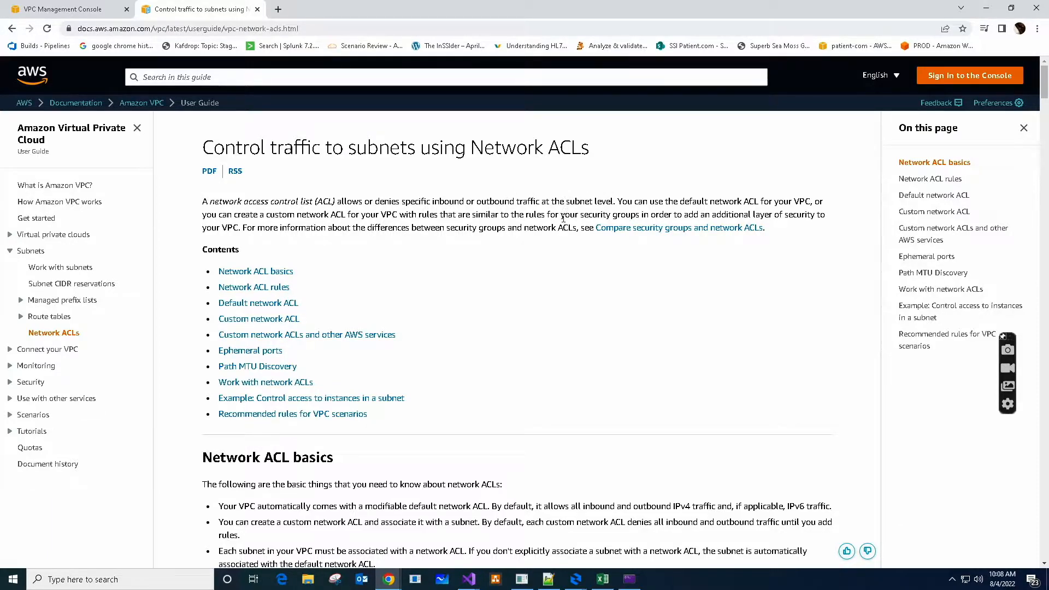
{"action": "scroll", "coordinate": [551, 359], "scroll_direction": "down", "scroll_amount": 13}
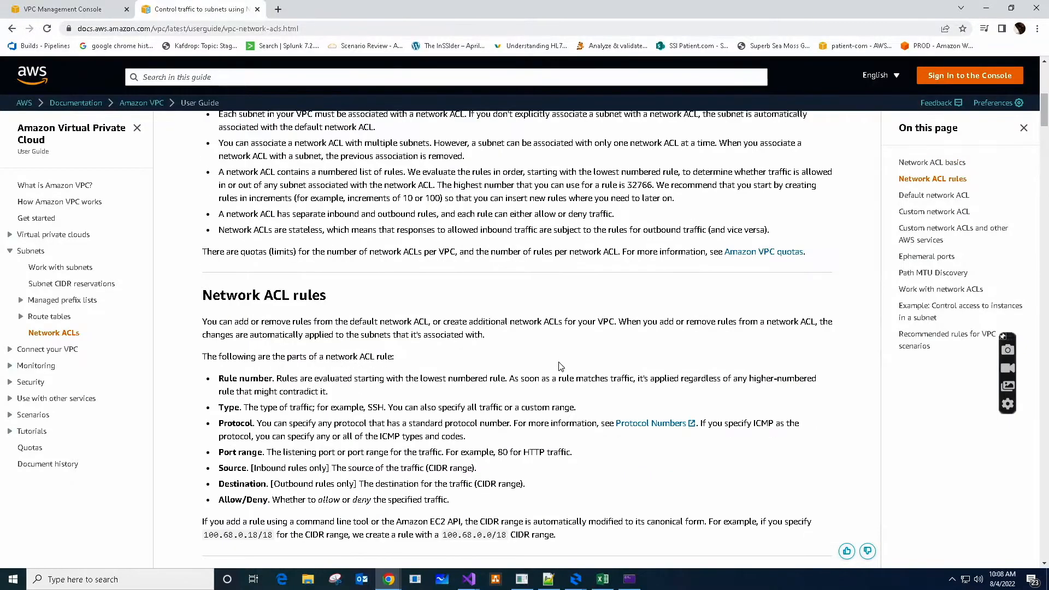
{"action": "scroll", "coordinate": [561, 367], "scroll_direction": "up", "scroll_amount": 18}
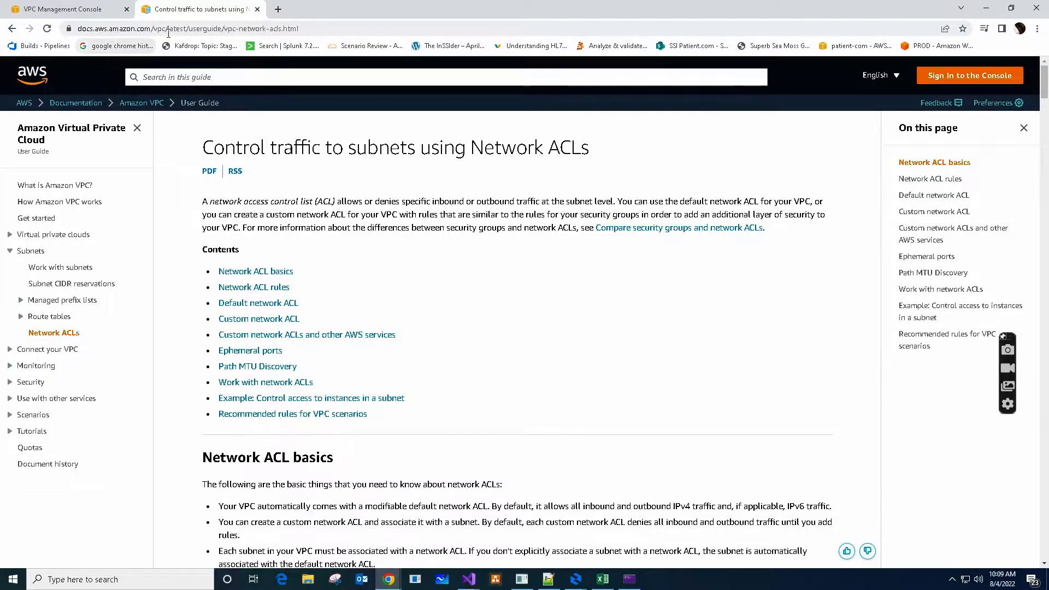
Return to the VPC console, open the list of network ACLs and select the default network ACL.
{"action": "left_click", "coordinate": [57, 9]}
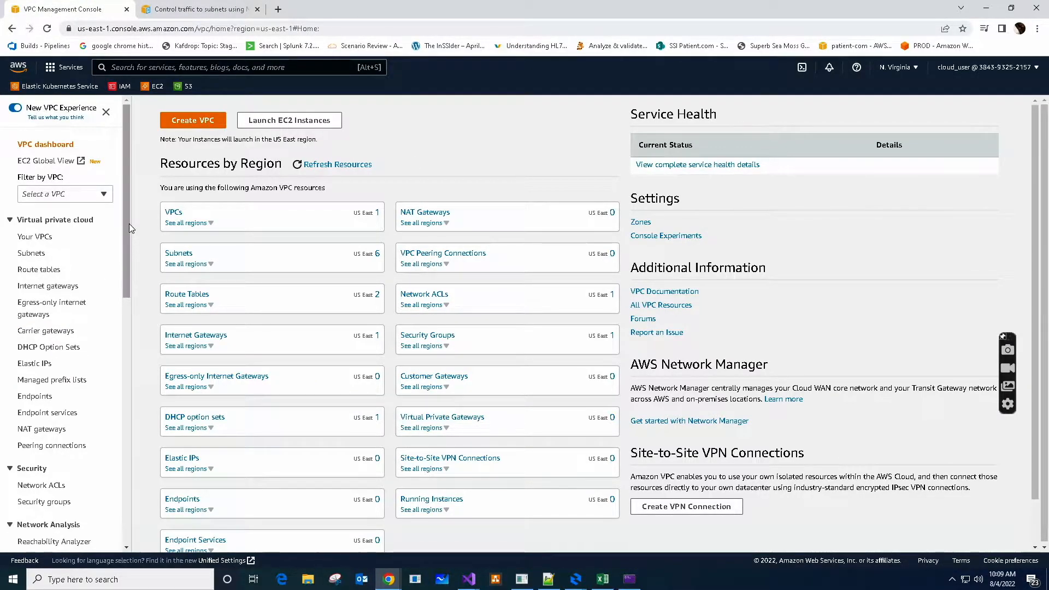
{"action": "mouse_move", "coordinate": [129, 222]}
{"action": "left_mouse_down"}
{"action": "mouse_move", "coordinate": [125, 271]}
{"action": "mouse_move", "coordinate": [126, 215]}
{"action": "left_mouse_up"}
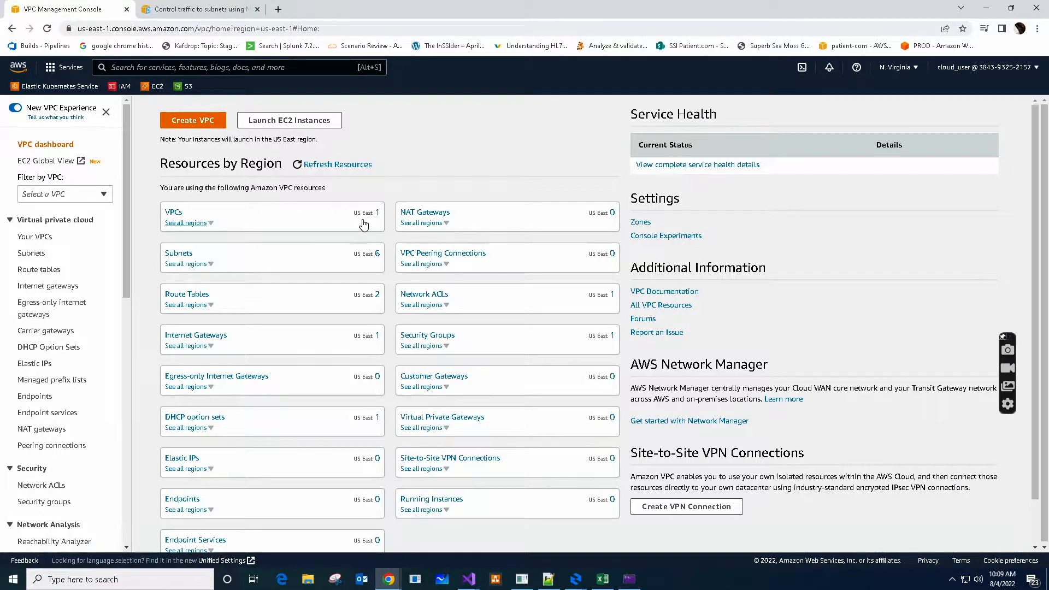
{"action": "left_click", "coordinate": [38, 488]}
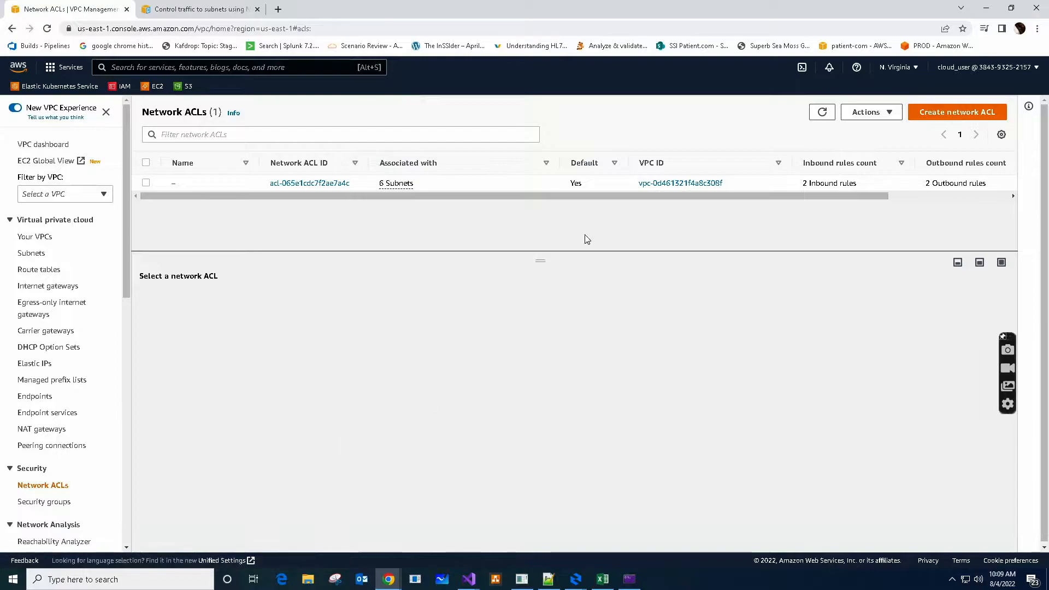
{"action": "left_click", "coordinate": [146, 184]}
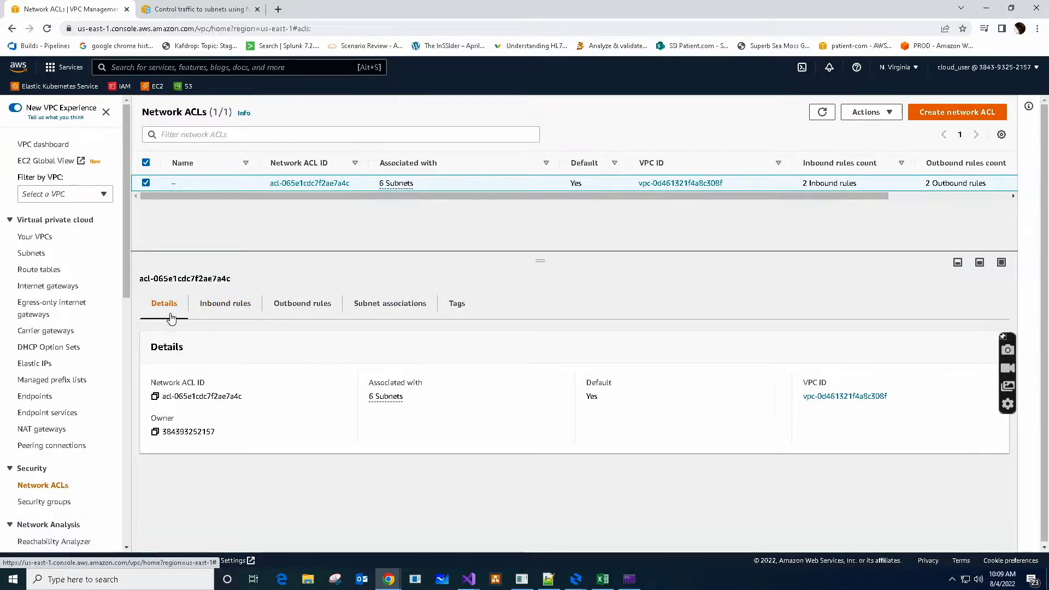
Review the inbound and outbound rules of the selected default network ACL.
{"action": "left_click", "coordinate": [226, 308]}
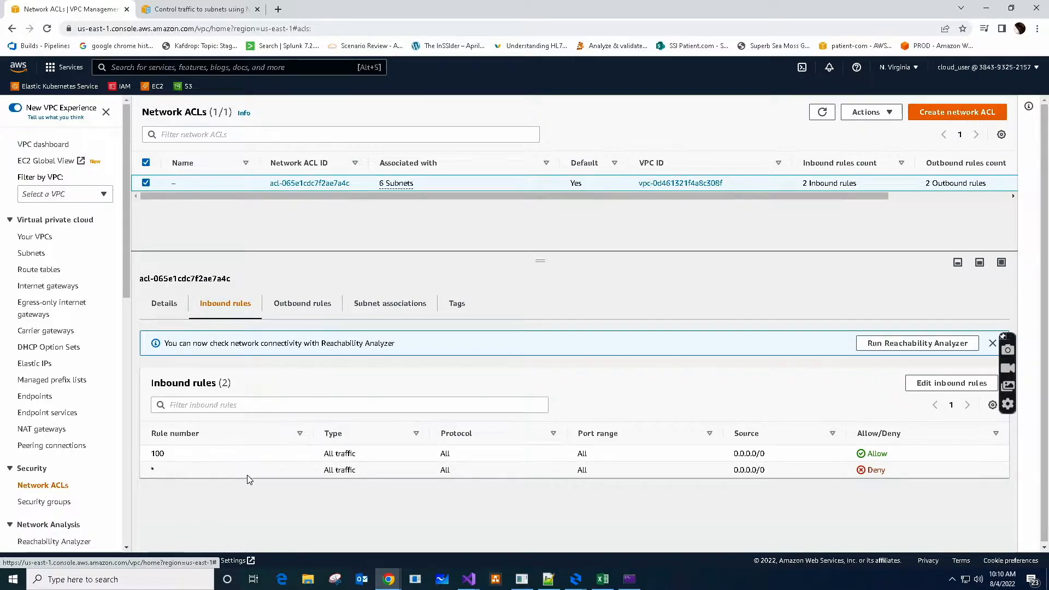
{"action": "left_click", "coordinate": [299, 315]}
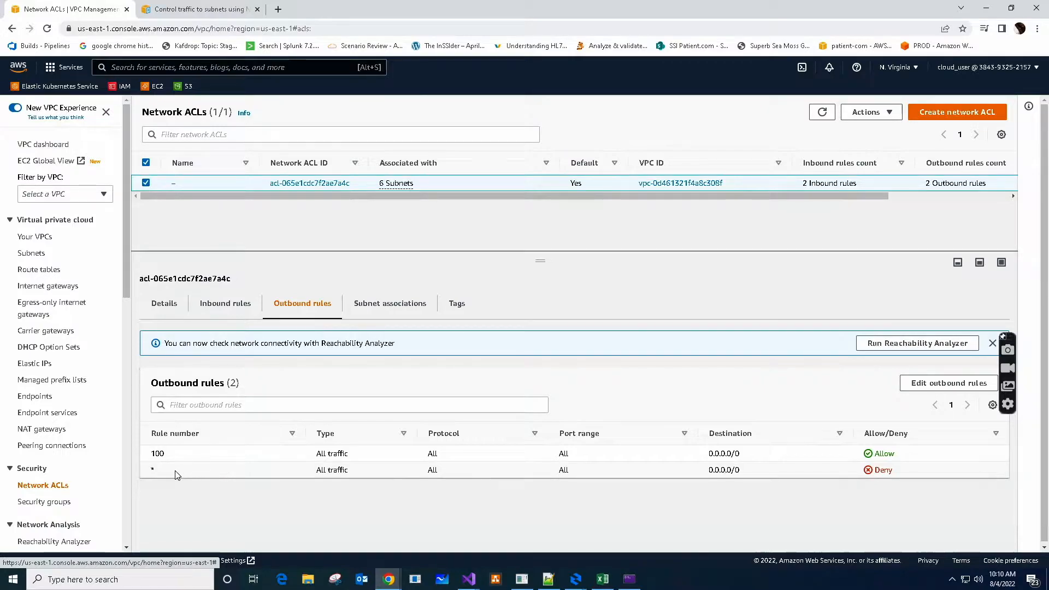
{"action": "left_click", "coordinate": [233, 302]}
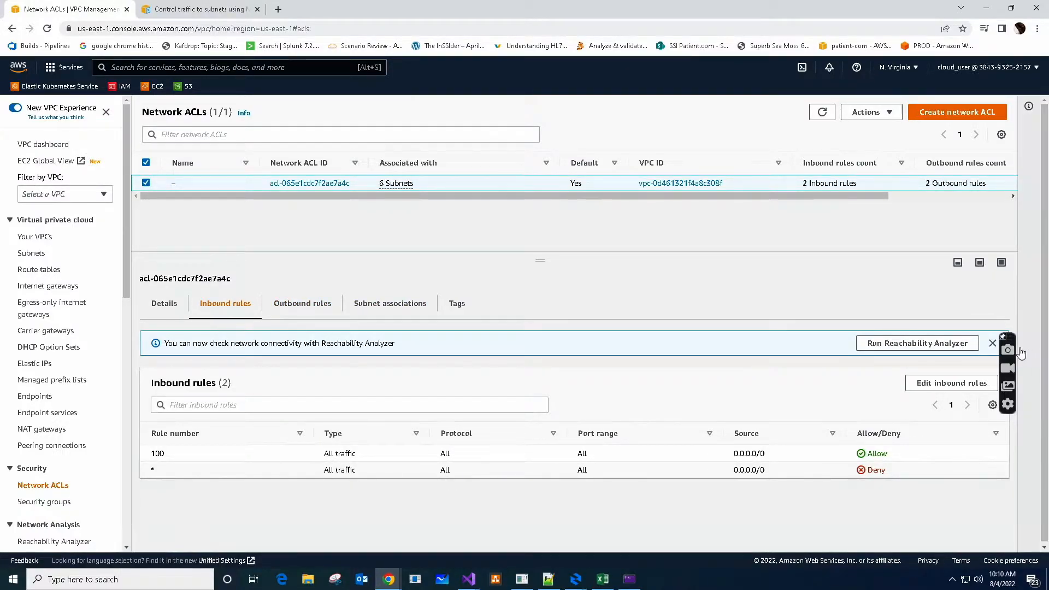
Add inbound rule 101 of type SMTP (25) to the default network ACL, save it and check the inbound rules.
{"action": "left_click_drag", "start_coordinate": [1009, 336], "coordinate": [1040, 190]}
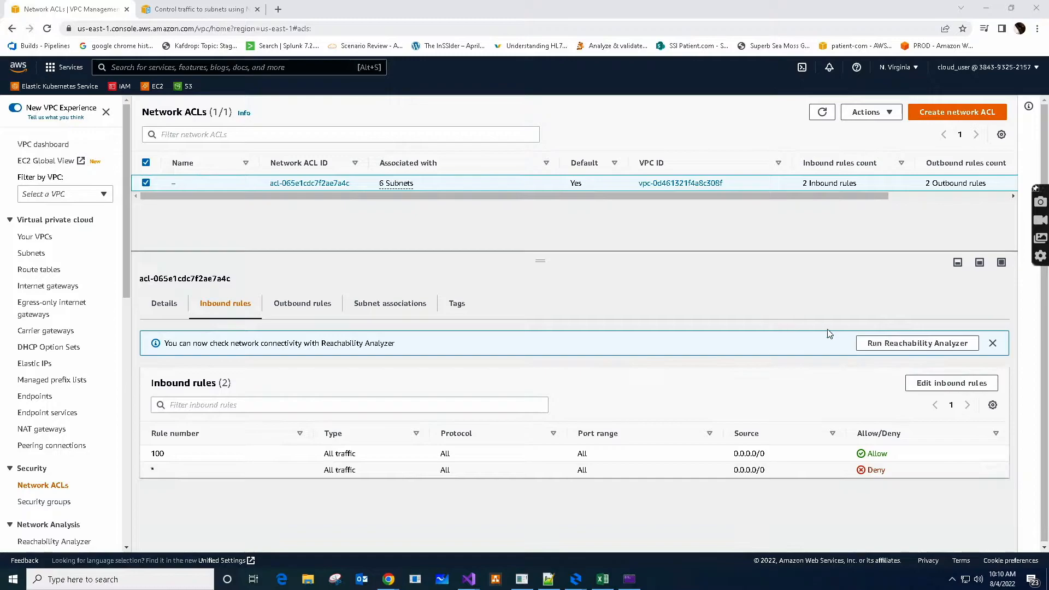
{"action": "left_click", "coordinate": [951, 385]}
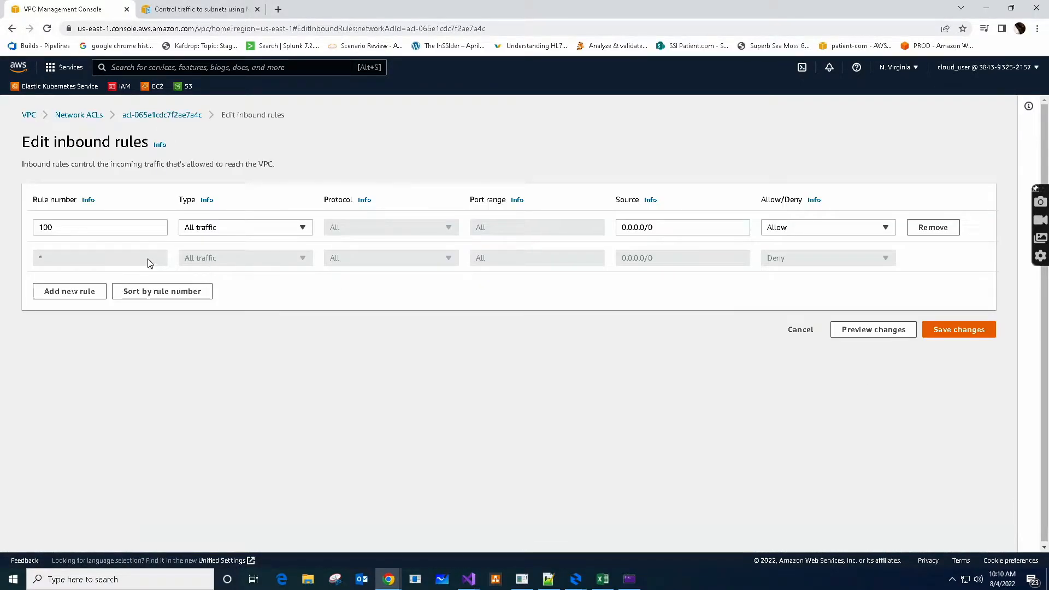
{"action": "left_click", "coordinate": [67, 295]}
{"action": "left_click", "coordinate": [141, 258]}
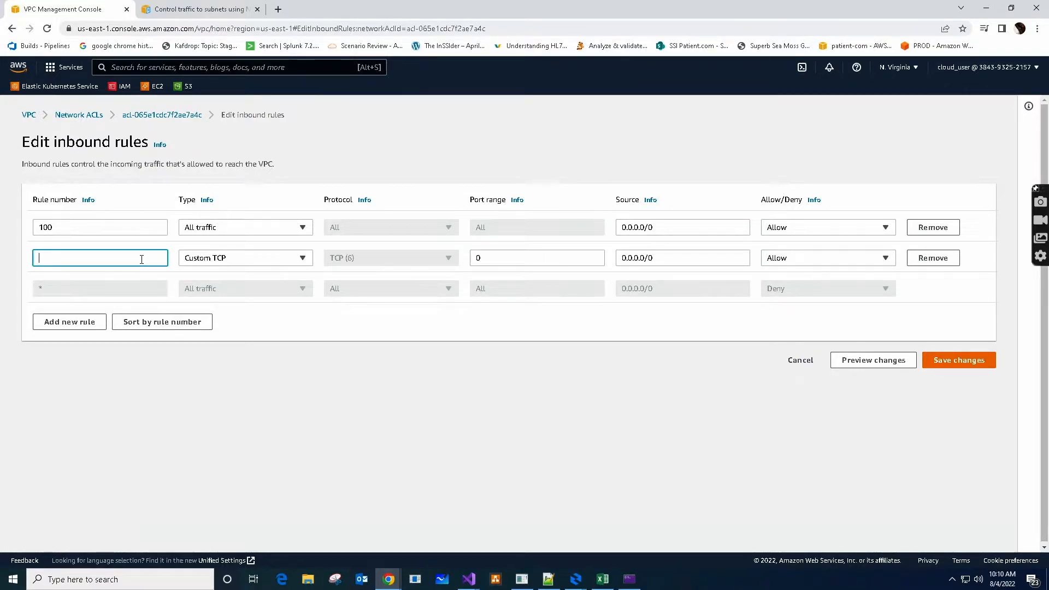
{"action": "type", "text": "101"}
{"action": "left_click", "coordinate": [298, 263]}
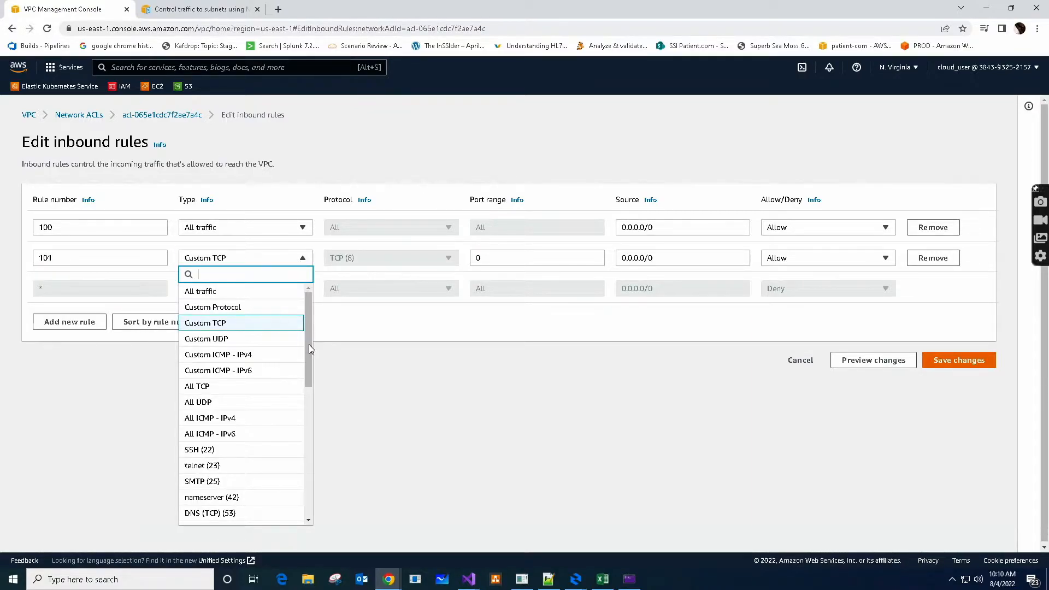
{"action": "left_click_drag", "start_coordinate": [310, 346], "coordinate": [309, 360]}
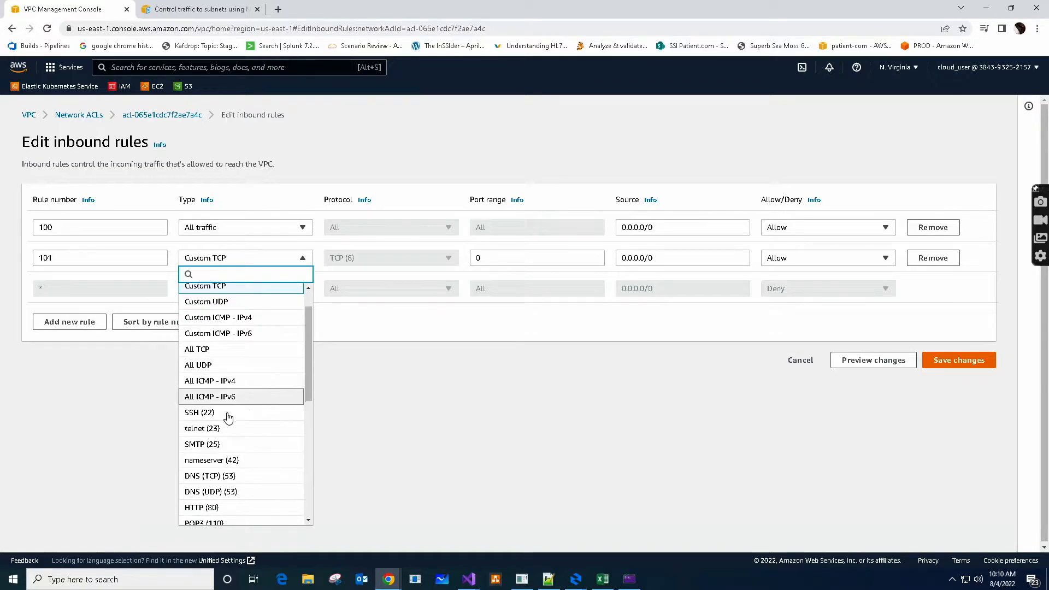
{"action": "left_click", "coordinate": [208, 443]}
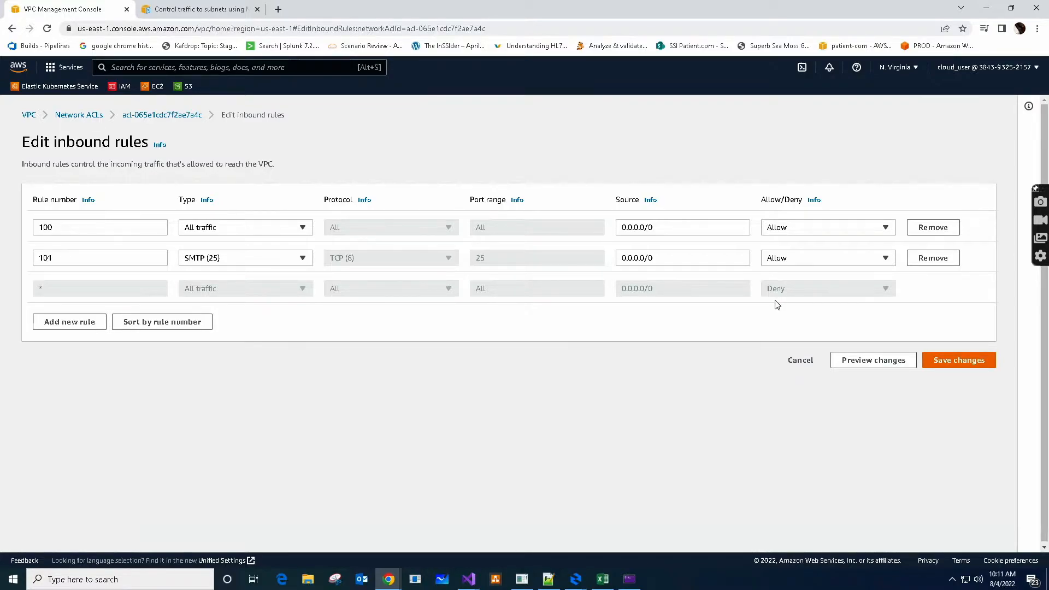
{"action": "left_click", "coordinate": [953, 364]}
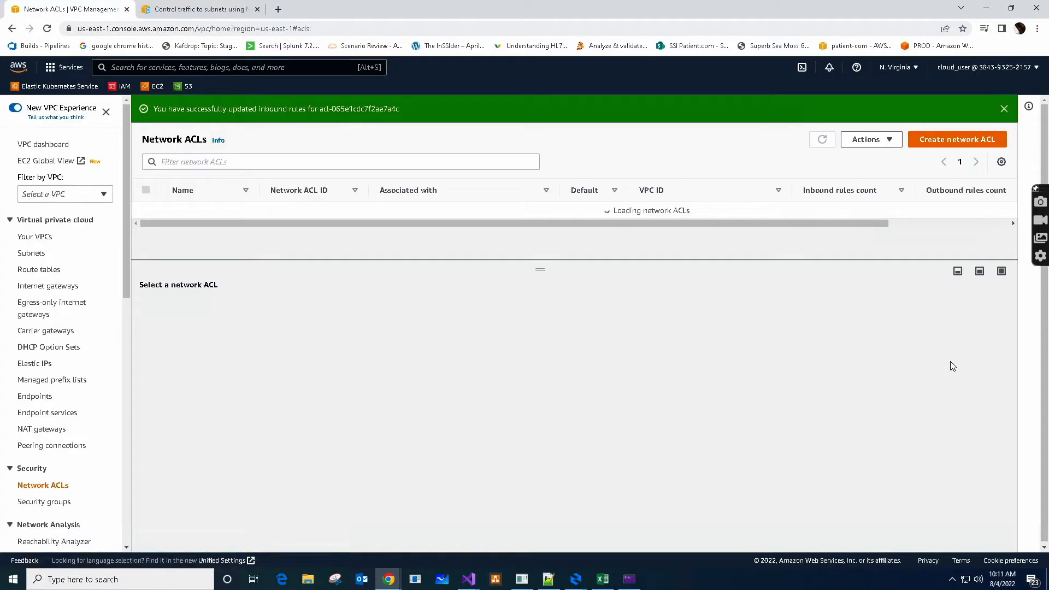
{"action": "left_click", "coordinate": [300, 310]}
{"action": "left_click", "coordinate": [232, 318]}
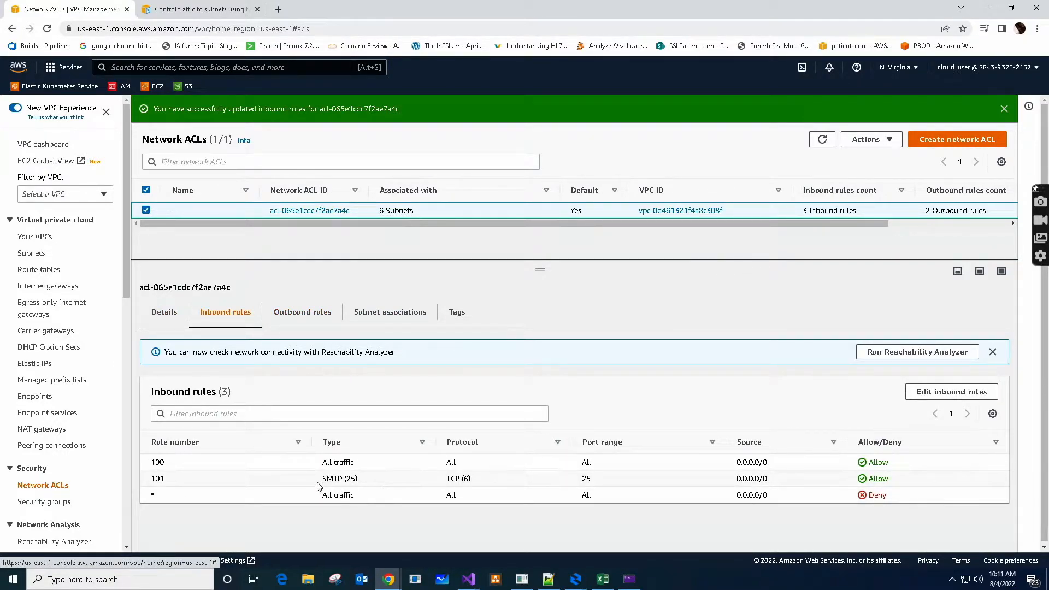
Add outbound rule 101 of type All TCP to the same network ACL and save the changes.
{"action": "left_click", "coordinate": [286, 316]}
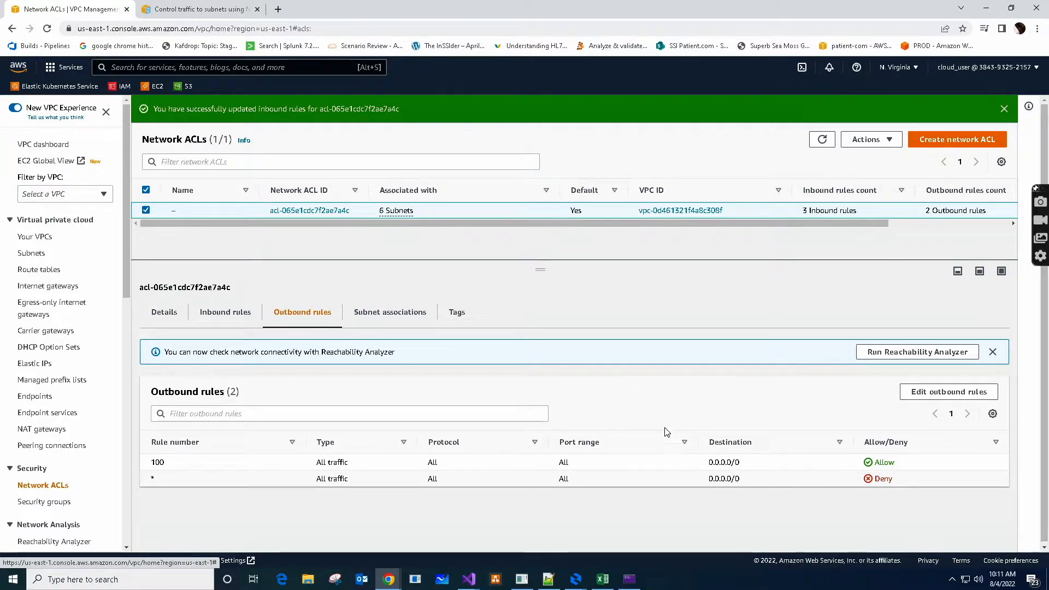
{"action": "left_click", "coordinate": [945, 393]}
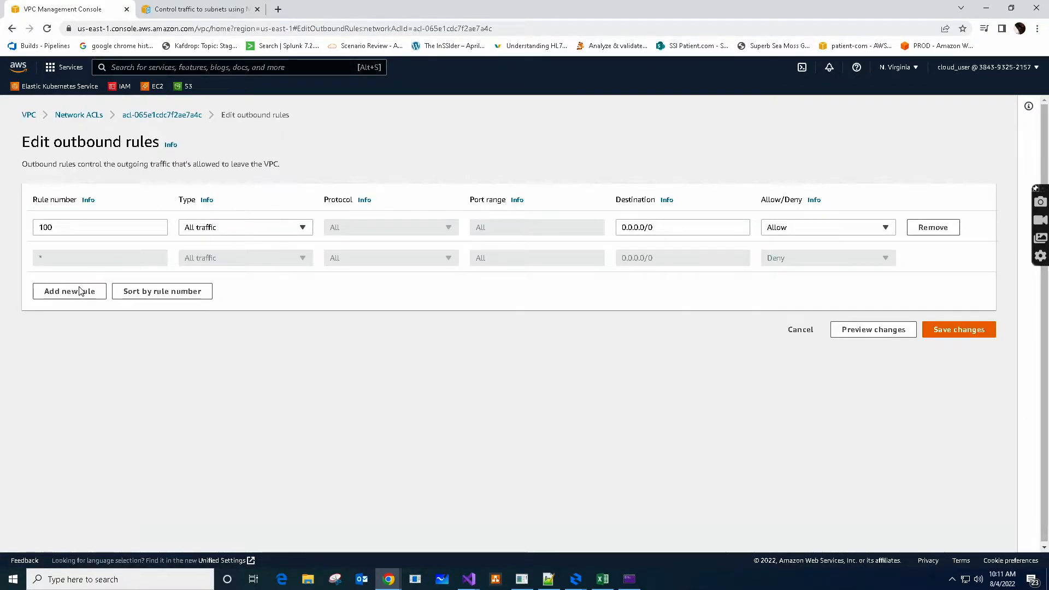
{"action": "left_click", "coordinate": [70, 292]}
{"action": "left_click", "coordinate": [146, 259]}
{"action": "type", "text": "101"}
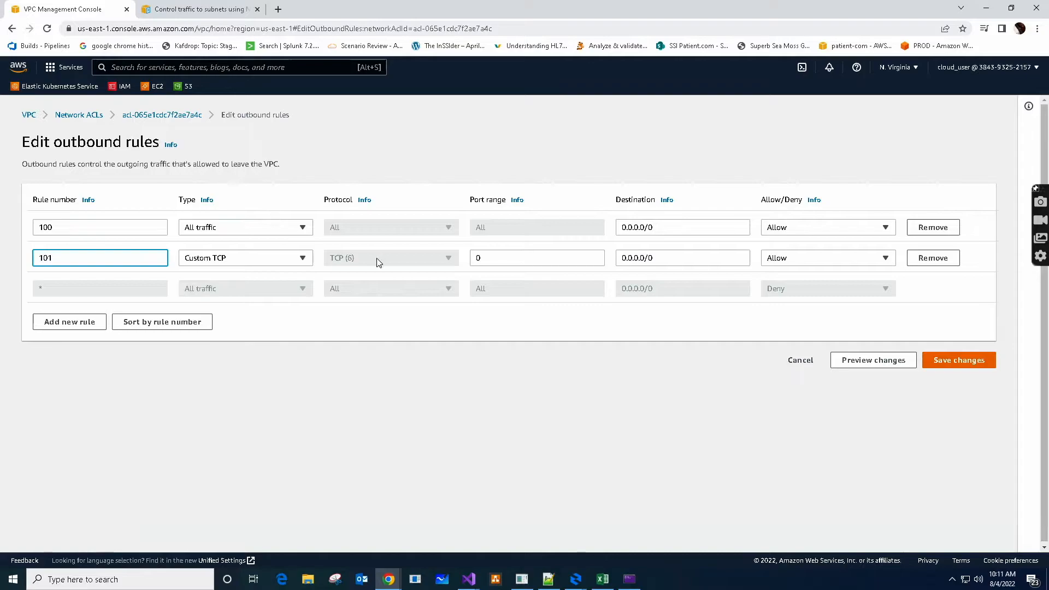
{"action": "left_click", "coordinate": [303, 259]}
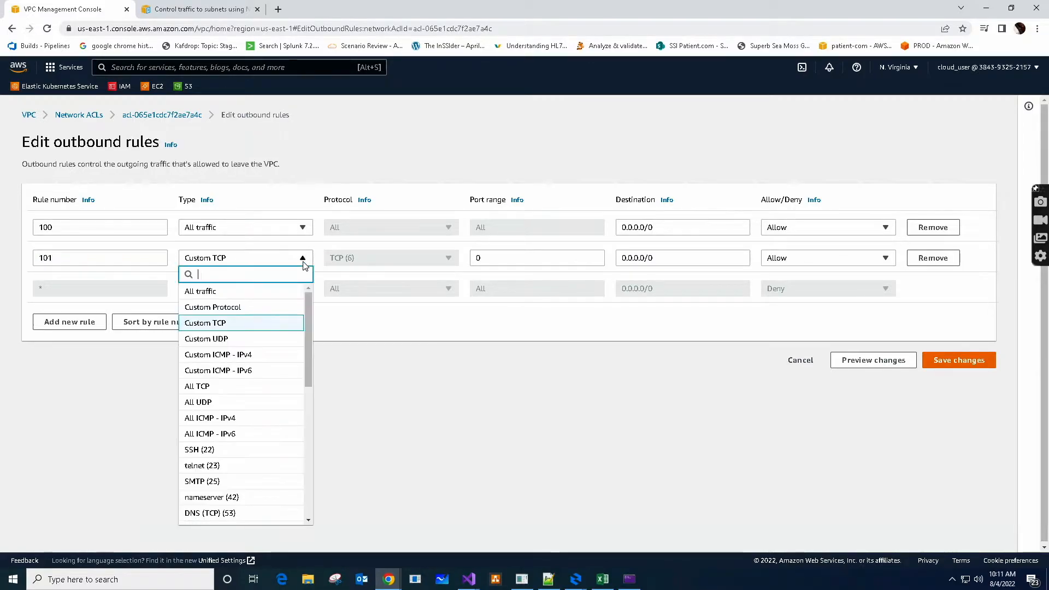
{"action": "left_click", "coordinate": [197, 385]}
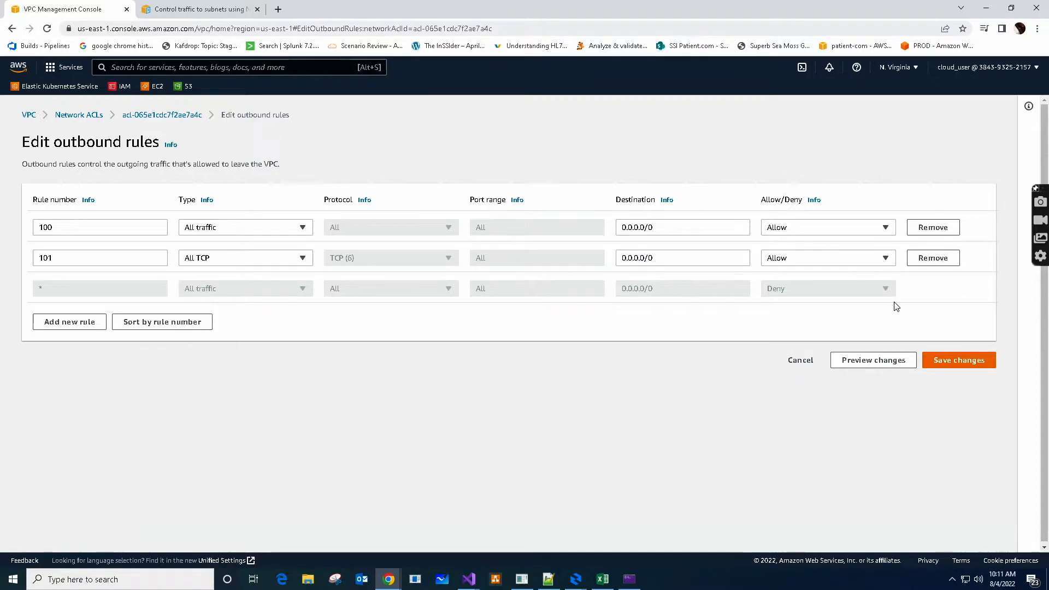
{"action": "left_click", "coordinate": [957, 367]}
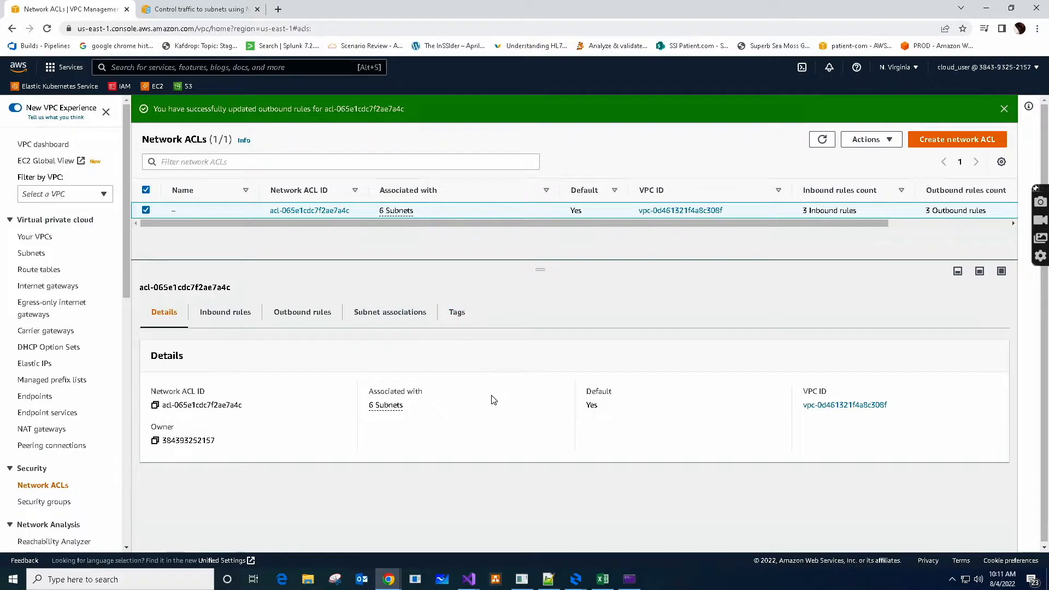
Compare the network ACL's saved outbound rules with its inbound rules.
{"action": "left_click", "coordinate": [299, 316]}
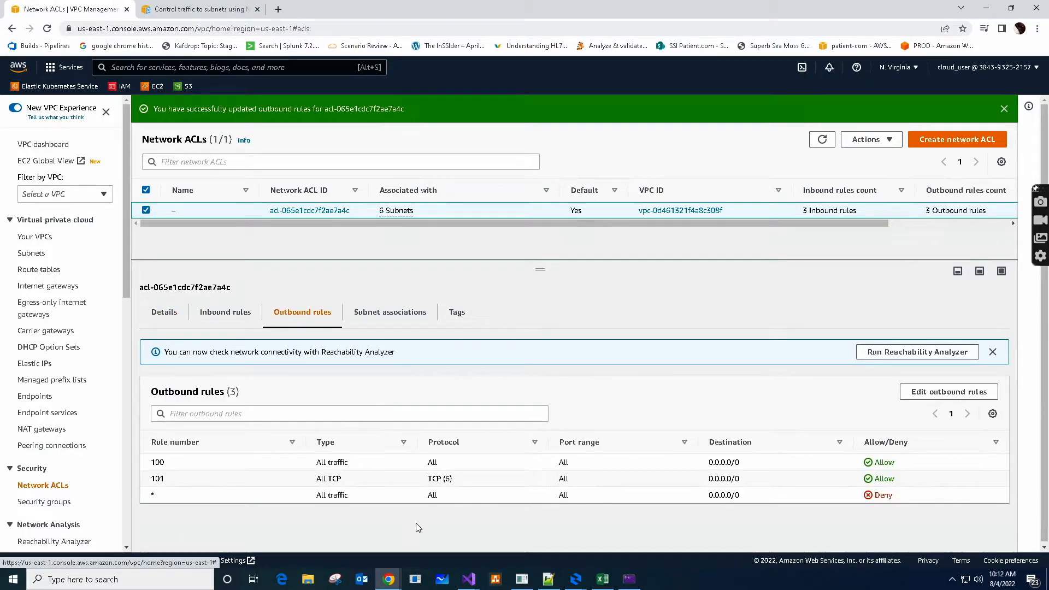
{"action": "left_click", "coordinate": [236, 321]}
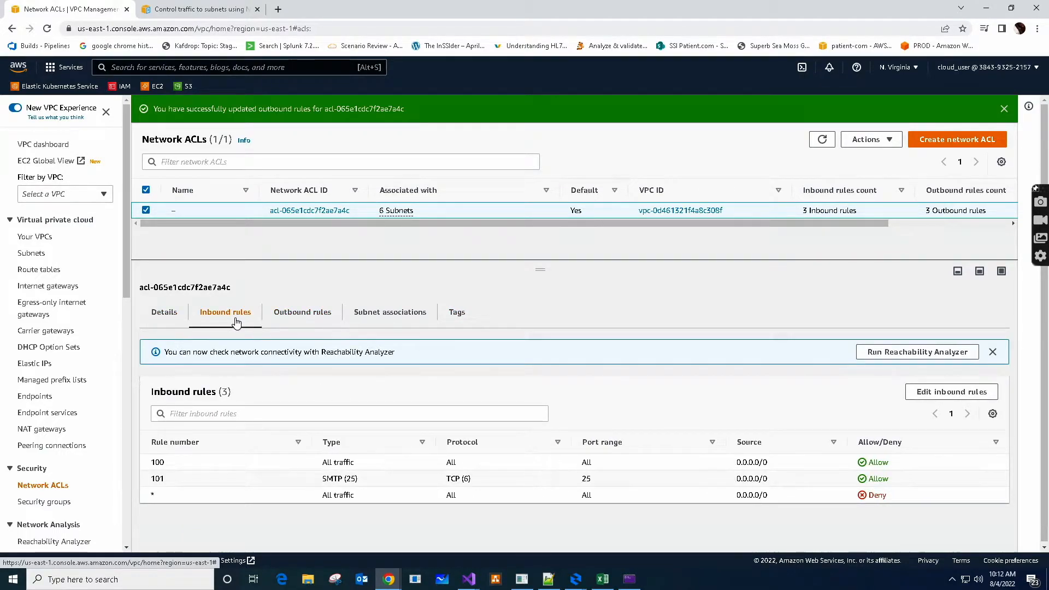
{"action": "left_click", "coordinate": [306, 319]}
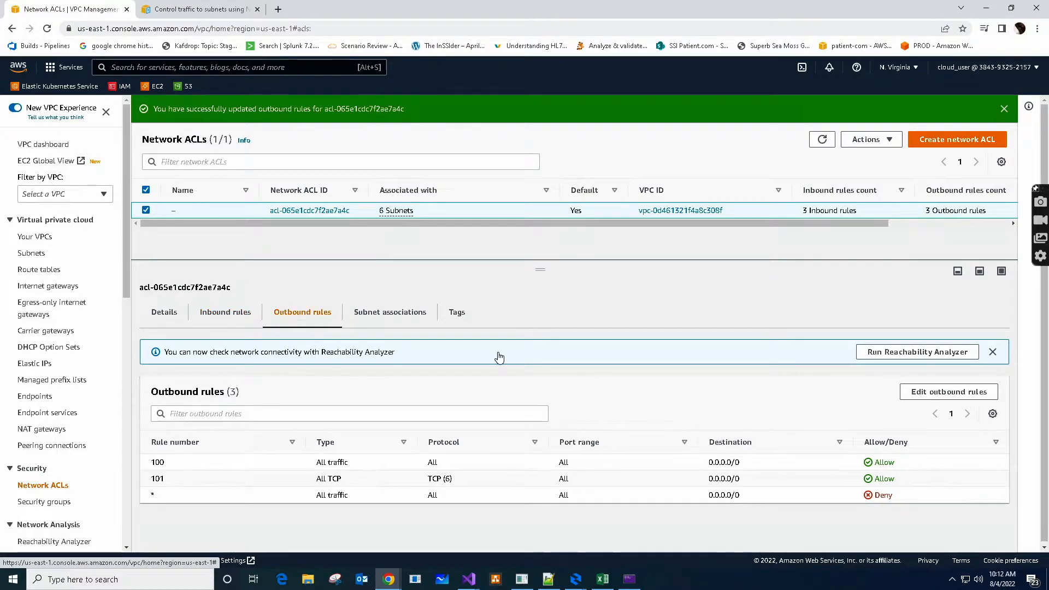
Set the type of outbound rule 101 to SMTP (25), save it, and compare the inbound and outbound rules again.
{"action": "left_click", "coordinate": [923, 392]}
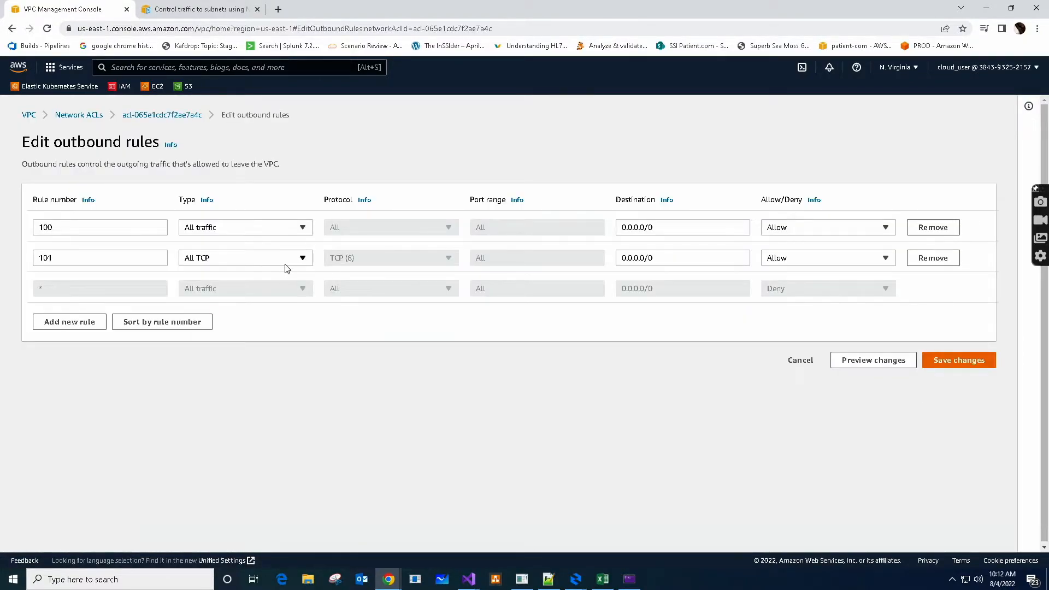
{"action": "left_click", "coordinate": [301, 258]}
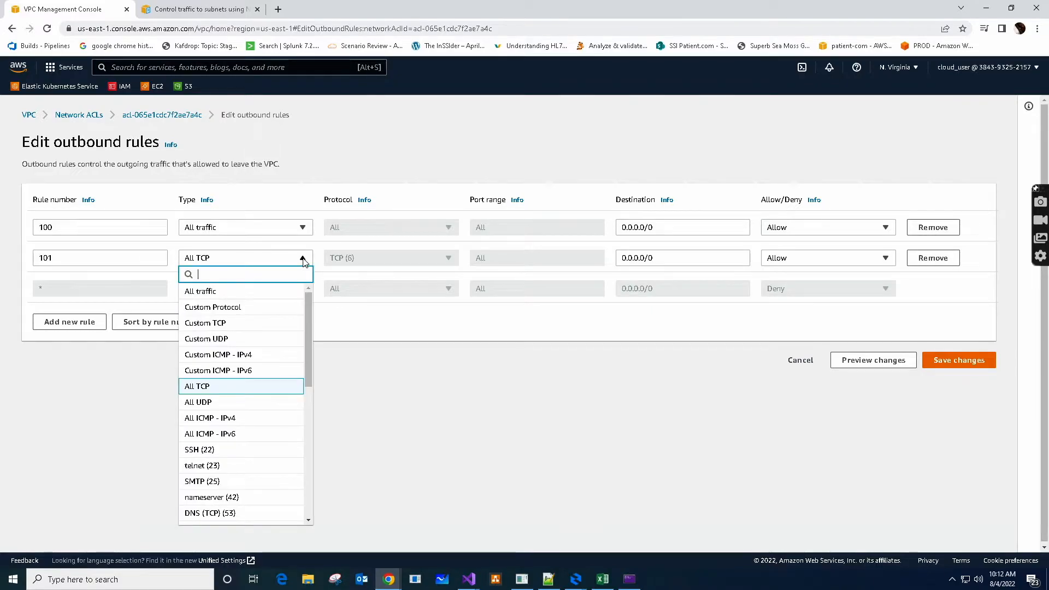
{"action": "left_click", "coordinate": [224, 482]}
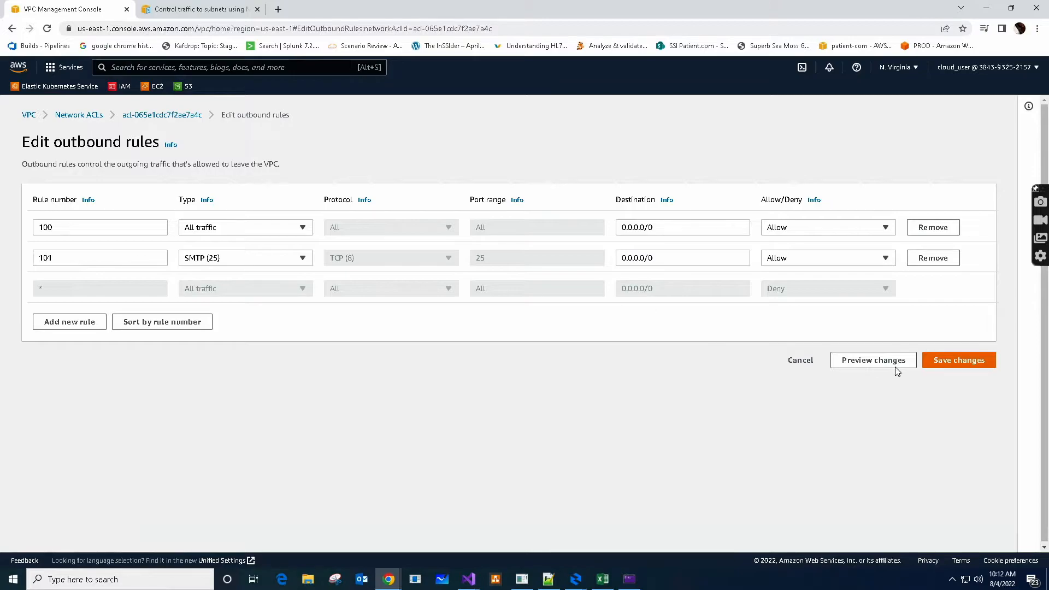
{"action": "left_click", "coordinate": [963, 364]}
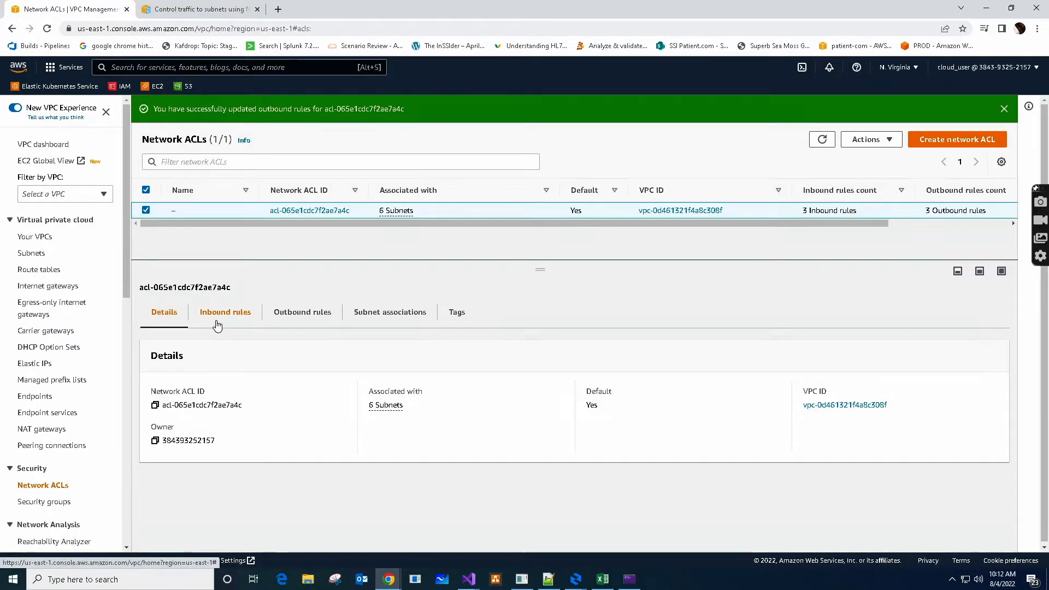
{"action": "left_click", "coordinate": [214, 313]}
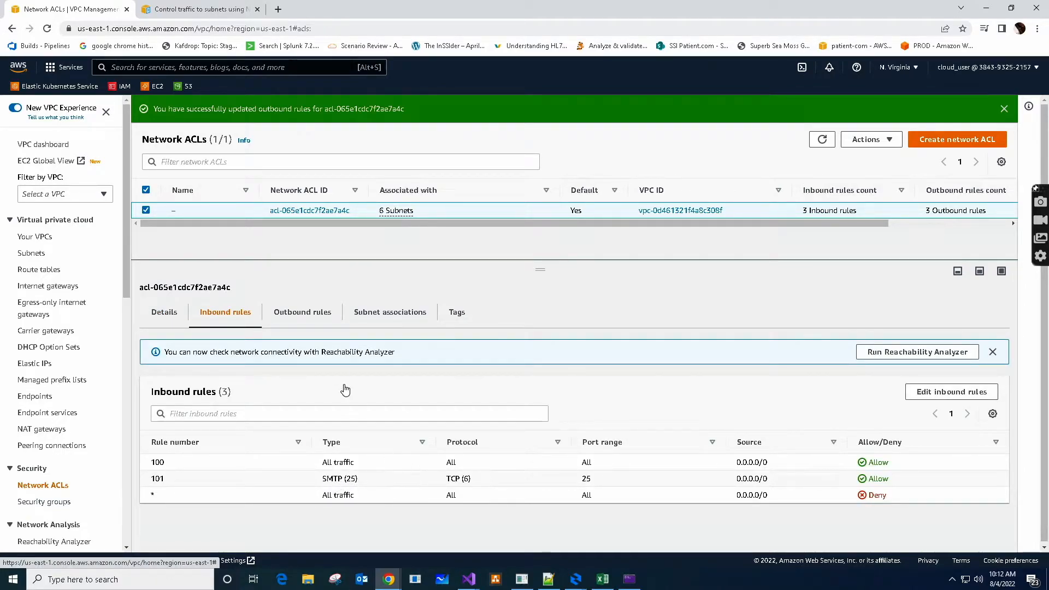
{"action": "left_click", "coordinate": [309, 319]}
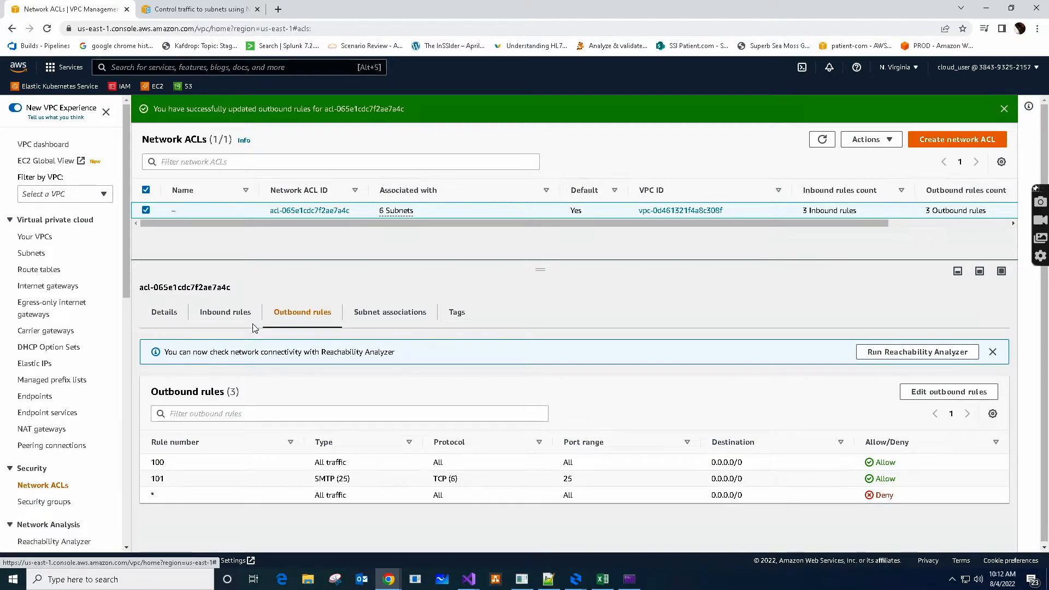
Examine the default network ACL's inbound rules 100 and 101, comparing their order, traffic types and Allow/Deny actions.
{"action": "left_click", "coordinate": [225, 321]}
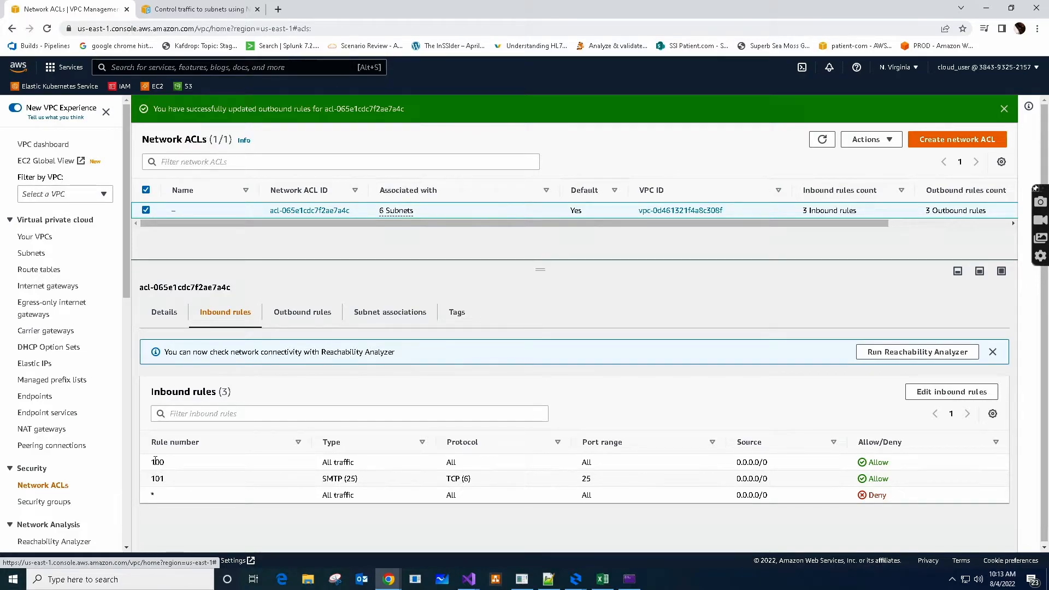
{"action": "left_click_drag", "start_coordinate": [322, 463], "coordinate": [370, 474]}
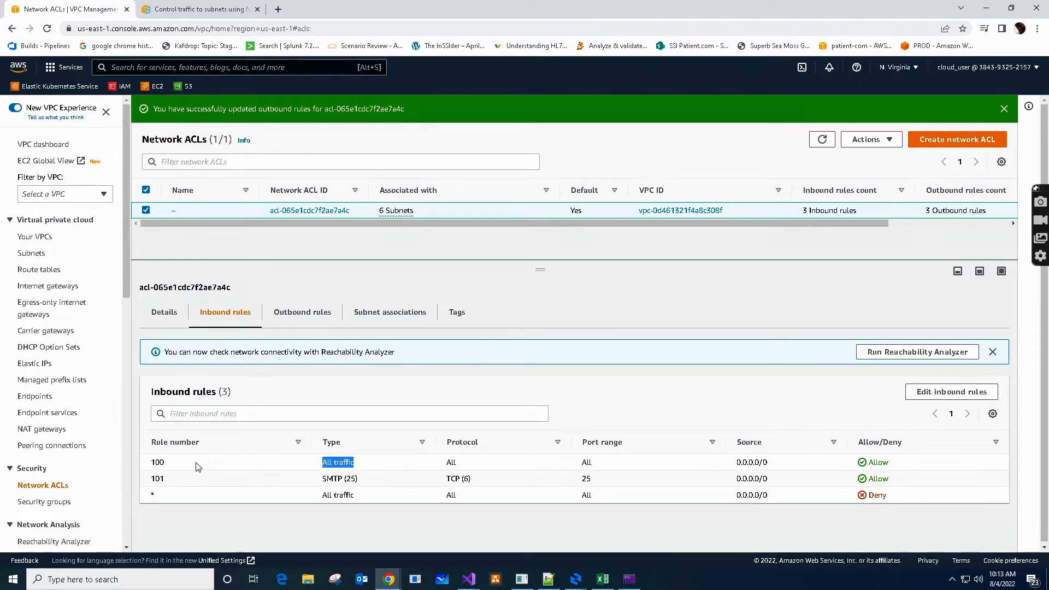
{"action": "left_click", "coordinate": [927, 468]}
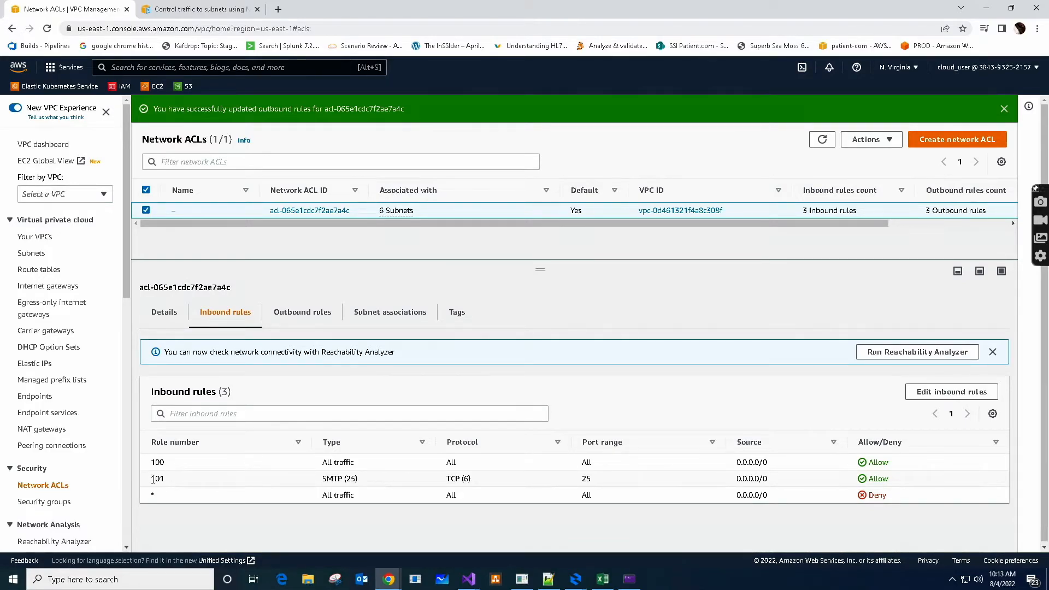
{"action": "left_click_drag", "start_coordinate": [152, 479], "coordinate": [184, 485]}
{"action": "left_click", "coordinate": [210, 487]}
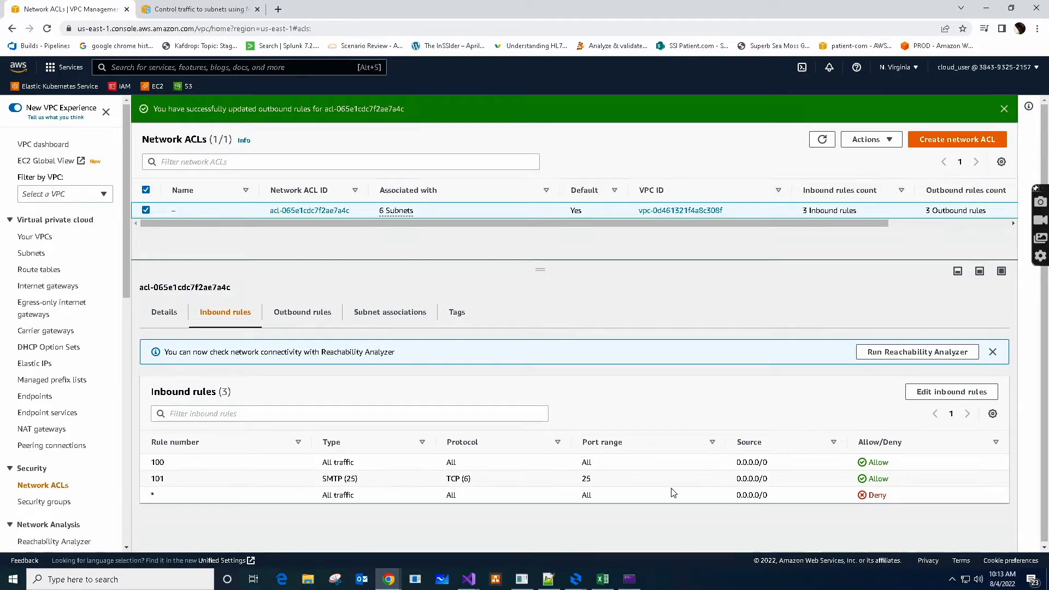
Renumber the inbound SMTP (25) rule to 90, save the changes and review the order of the inbound rules.
{"action": "left_click", "coordinate": [922, 392]}
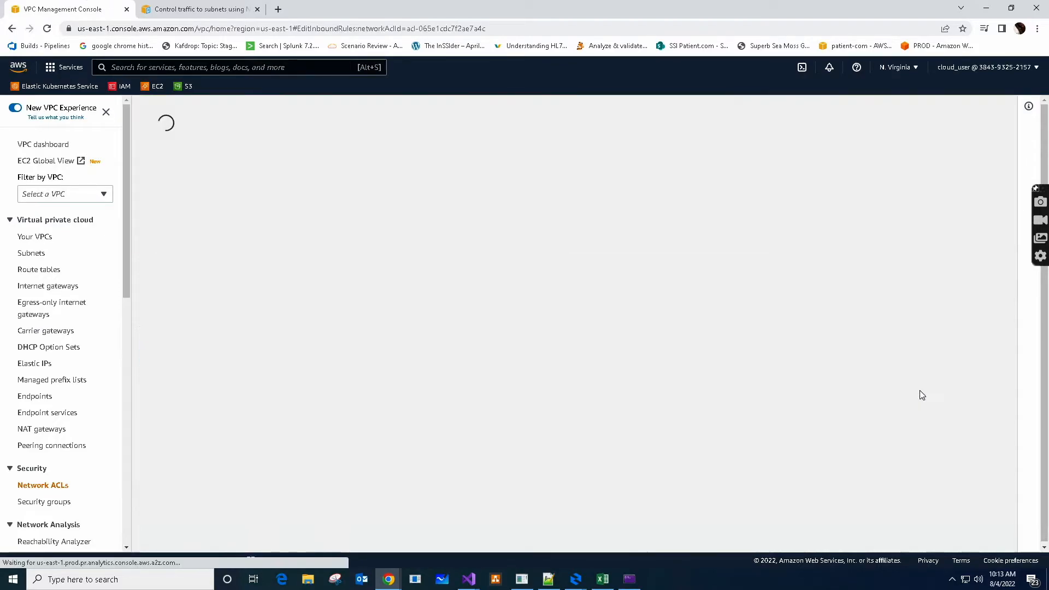
{"action": "left_click", "coordinate": [125, 261]}
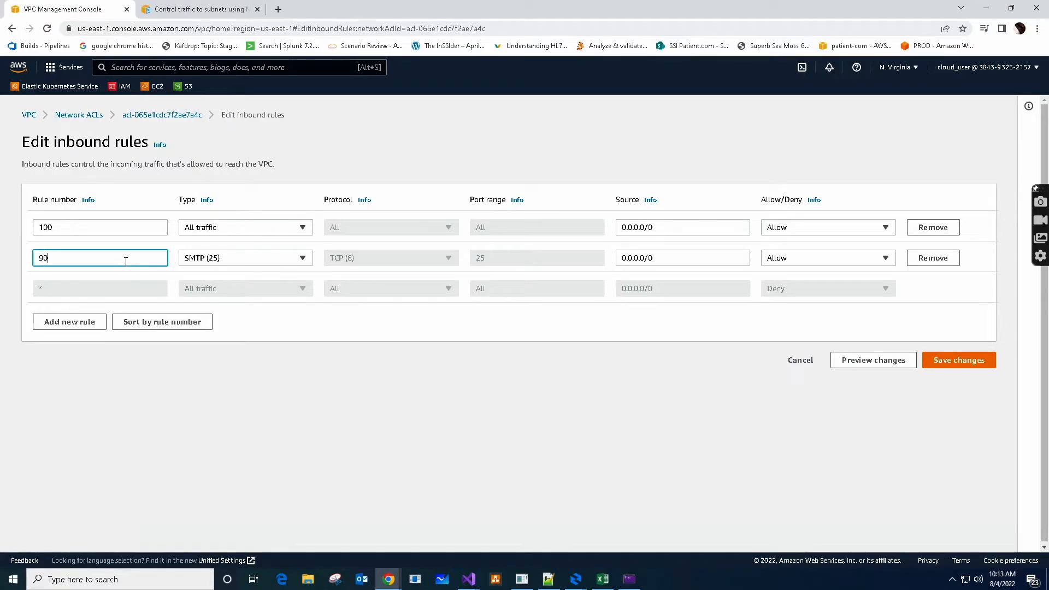
{"action": "type", "text": "90"}
{"action": "left_click", "coordinate": [970, 362]}
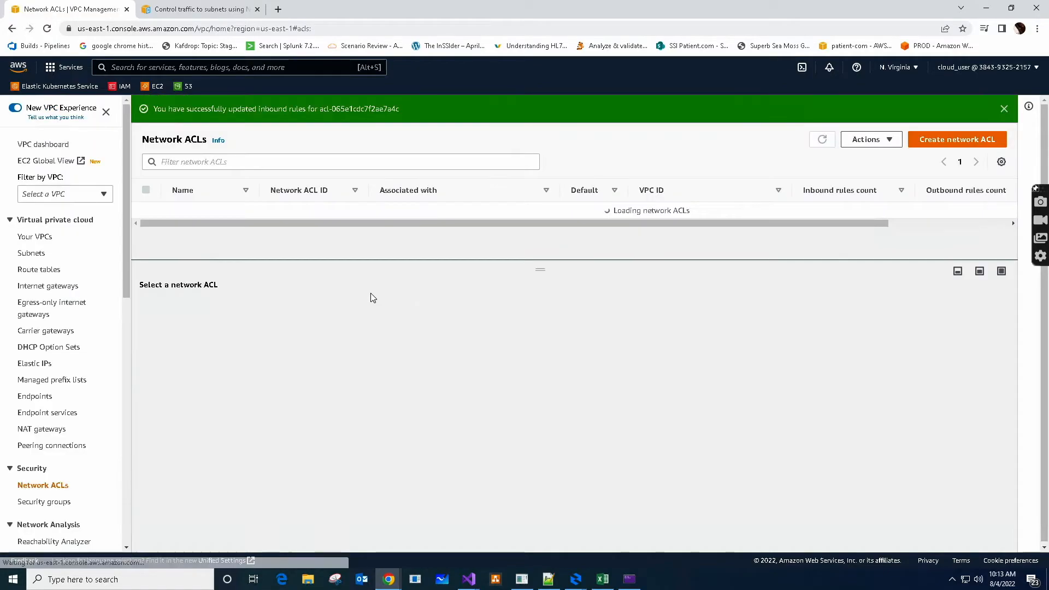
{"action": "left_click", "coordinate": [222, 314]}
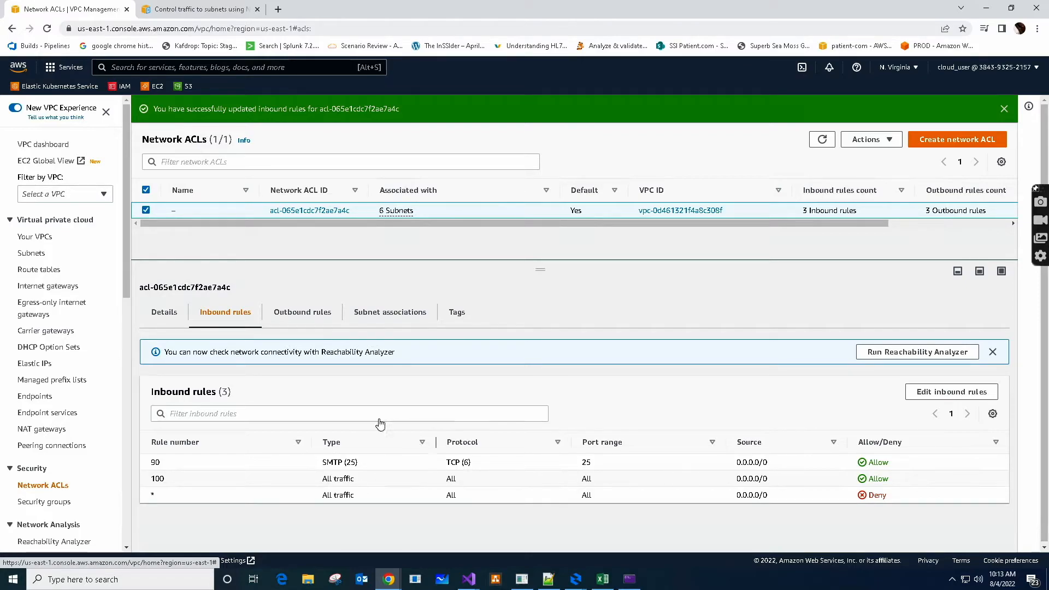
Remove SMTP rule 101 from the default network ACL's outbound rules and save the changes.
{"action": "left_click", "coordinate": [301, 318]}
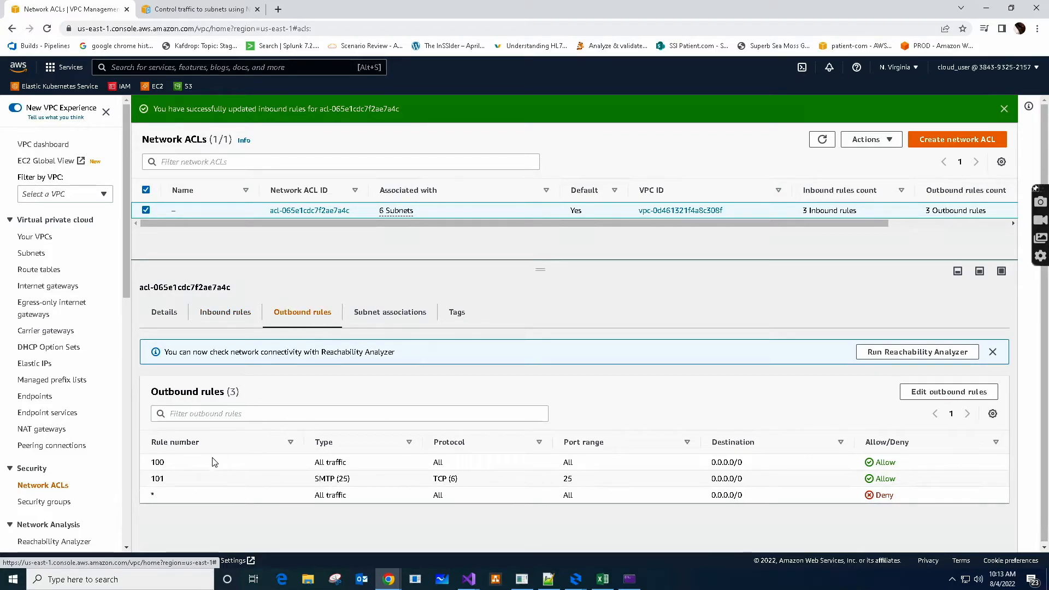
{"action": "left_click", "coordinate": [925, 392]}
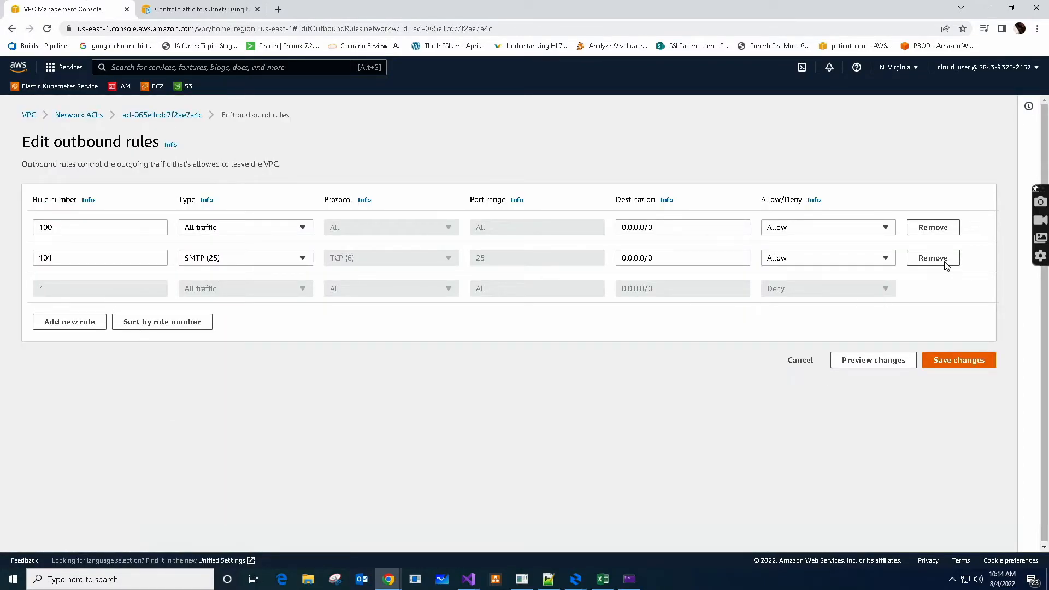
{"action": "left_click", "coordinate": [946, 263]}
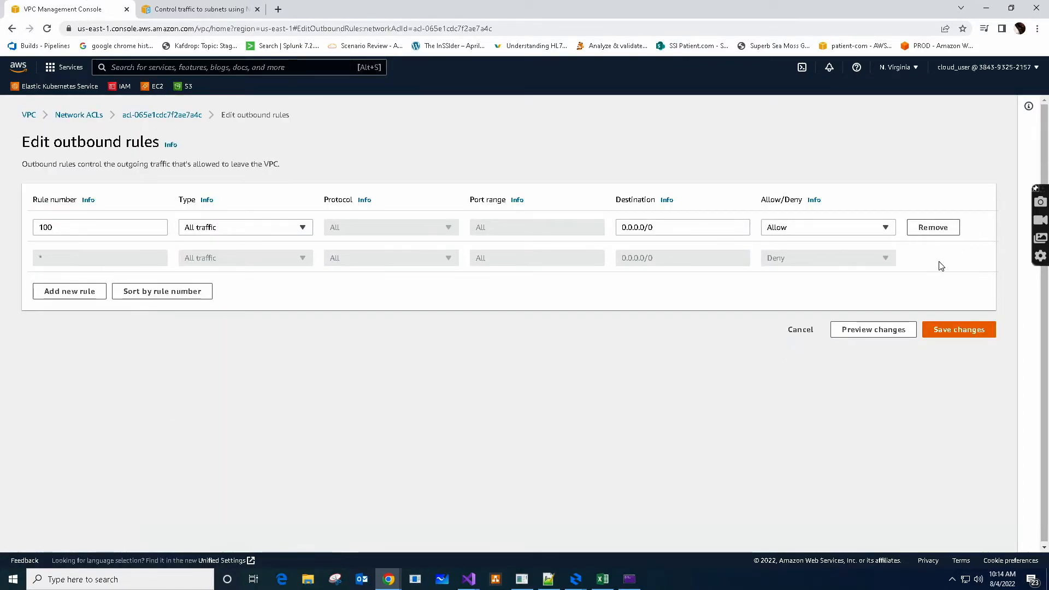
{"action": "left_click", "coordinate": [951, 334]}
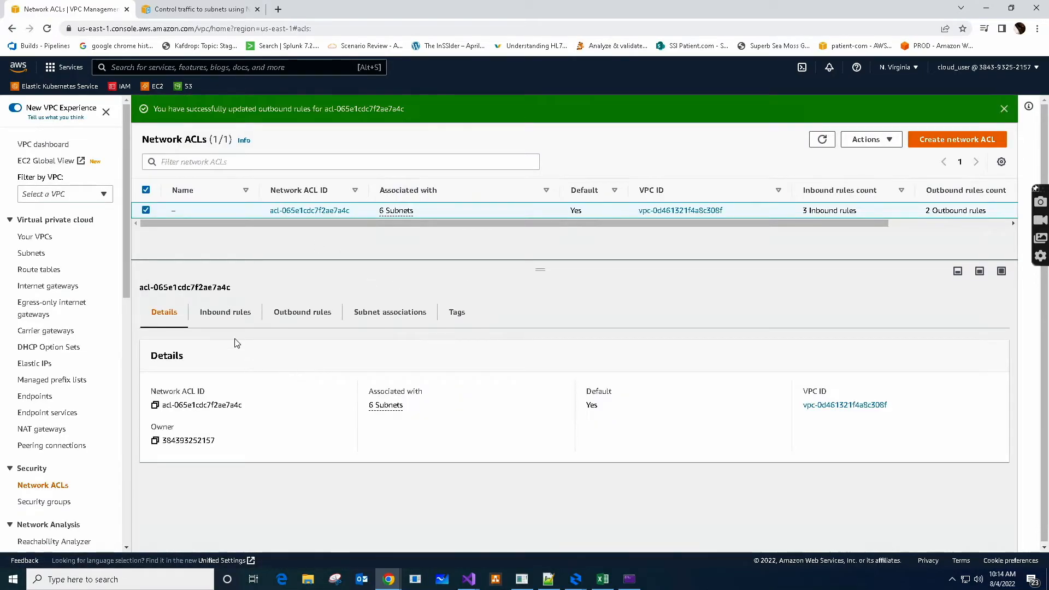
Remove the SMTP (25) rule from the default network ACL's inbound rules and save the changes.
{"action": "left_click", "coordinate": [226, 319]}
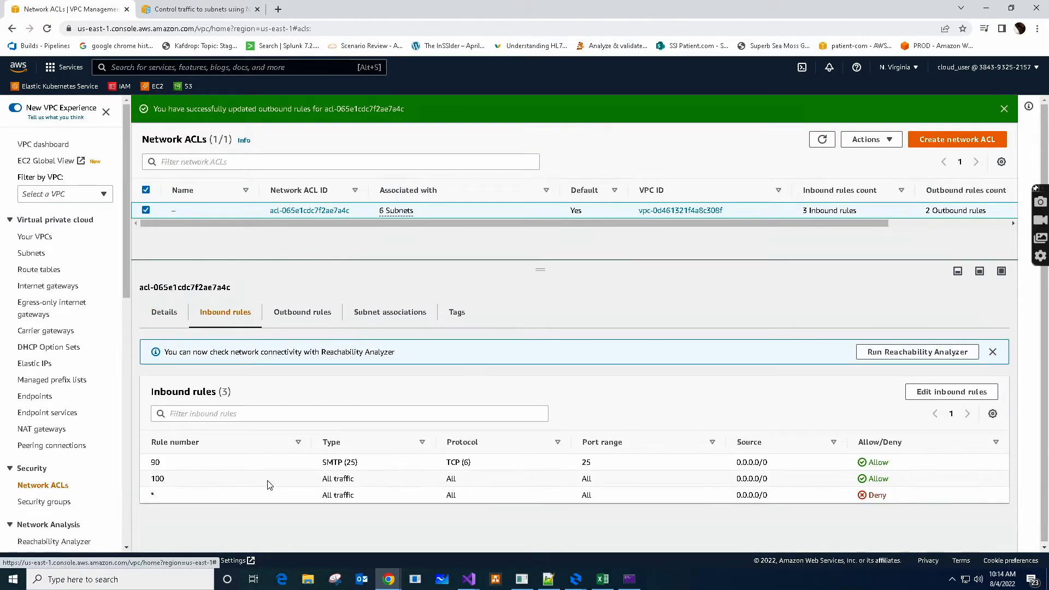
{"action": "left_click", "coordinate": [944, 393]}
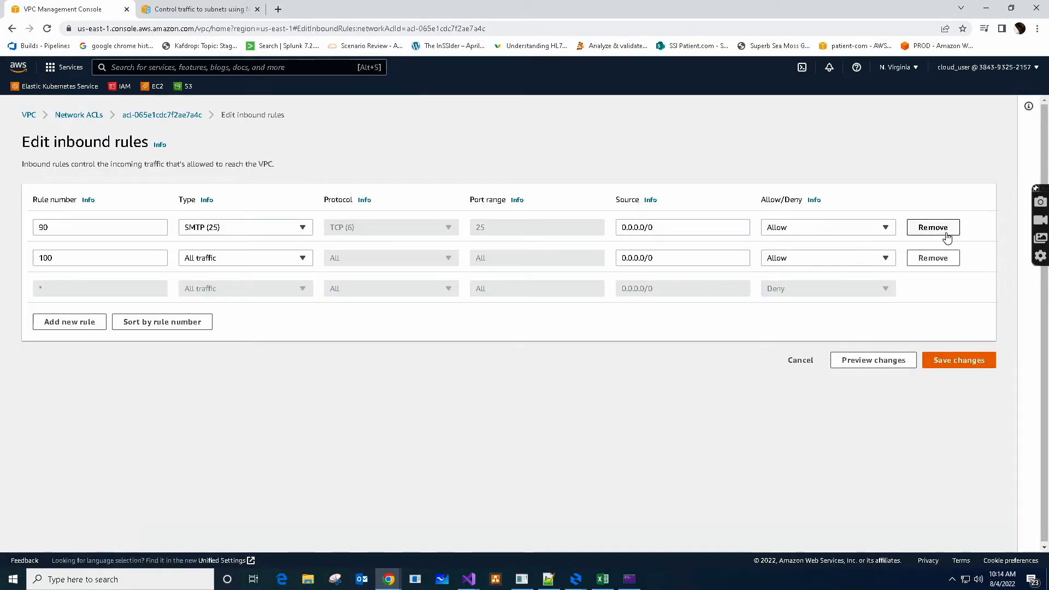
{"action": "left_click", "coordinate": [944, 233]}
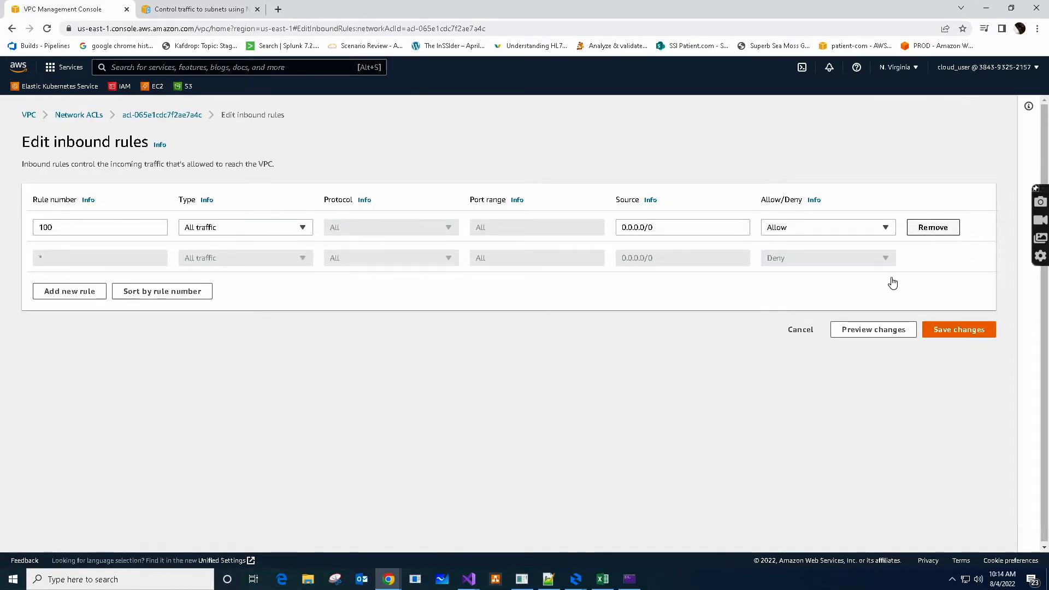
{"action": "left_click", "coordinate": [966, 331]}
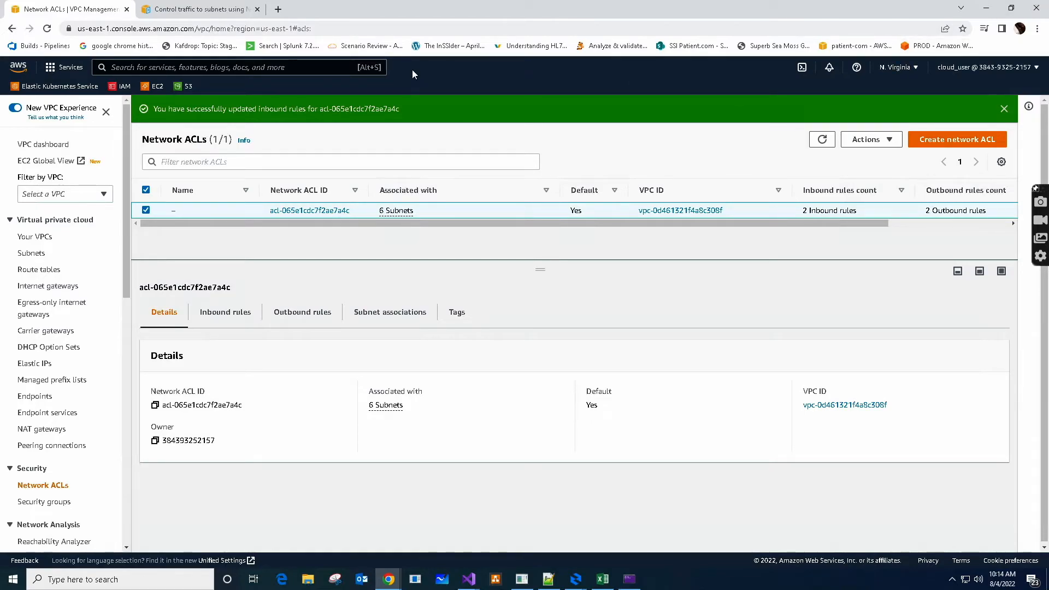
Create a network ACL named MyTestACL in the default VPC.
{"action": "left_click", "coordinate": [961, 141]}
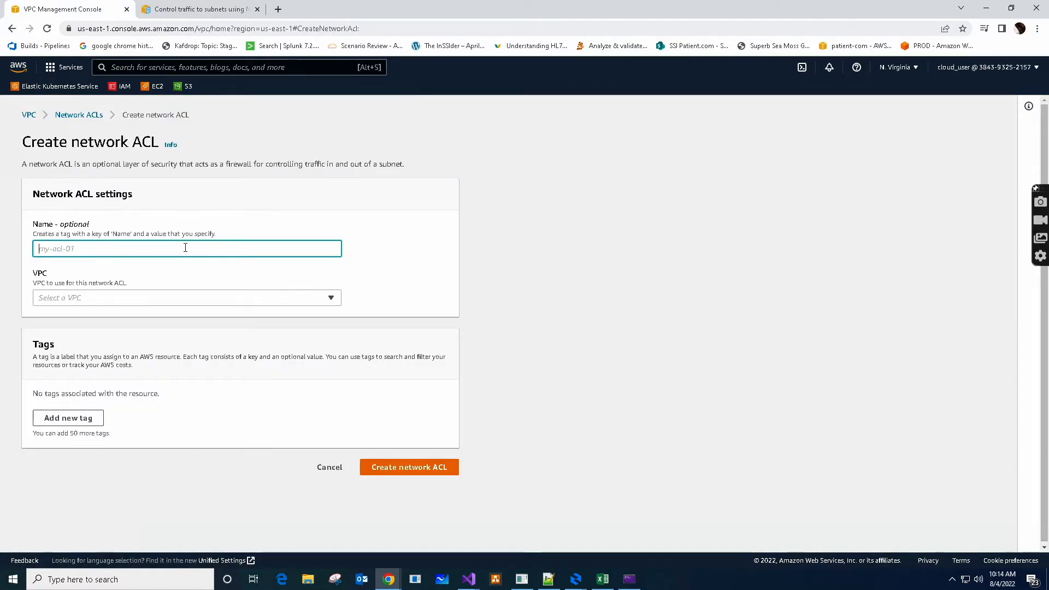
{"action": "type", "text": "MyTestACL"}
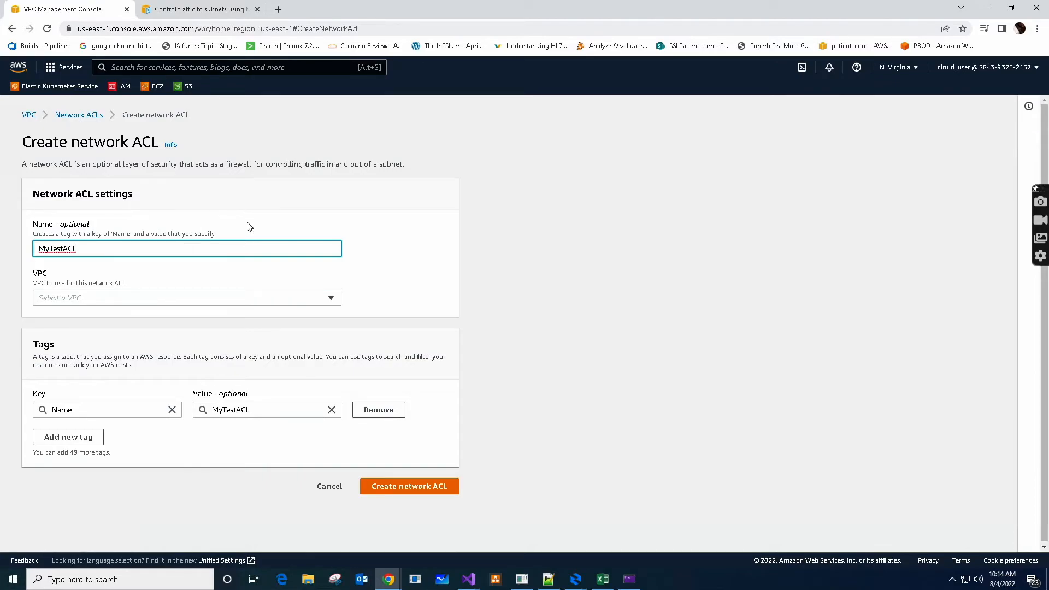
{"action": "left_click", "coordinate": [100, 301]}
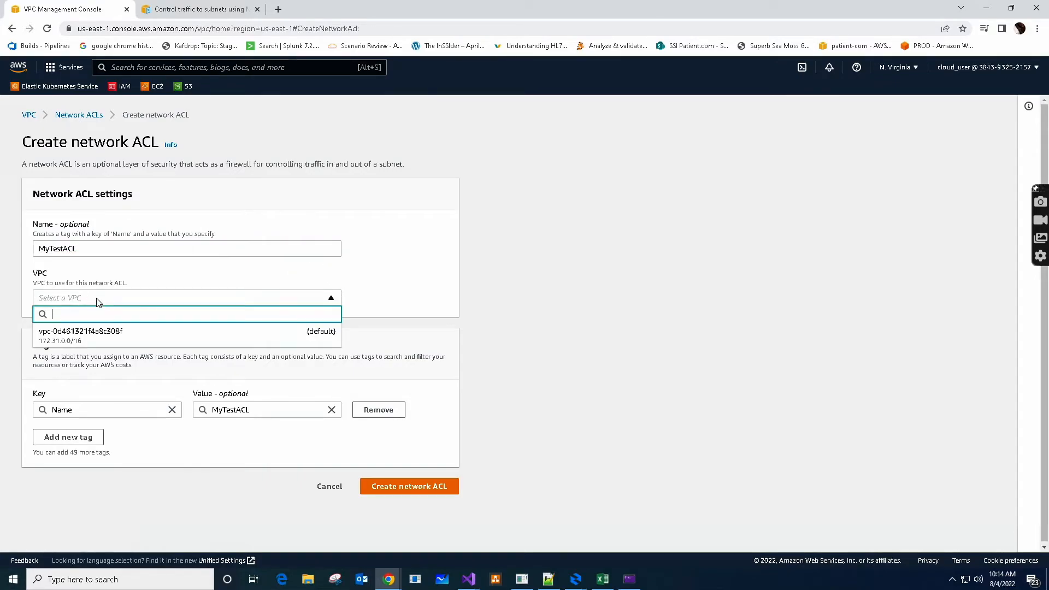
{"action": "left_click", "coordinate": [89, 339]}
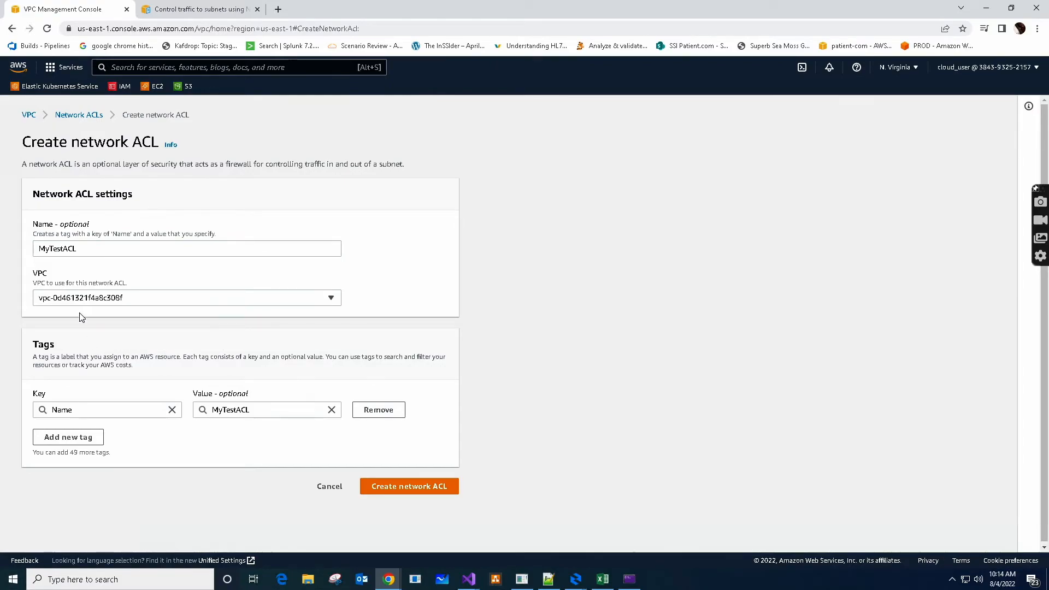
{"action": "left_click", "coordinate": [406, 490]}
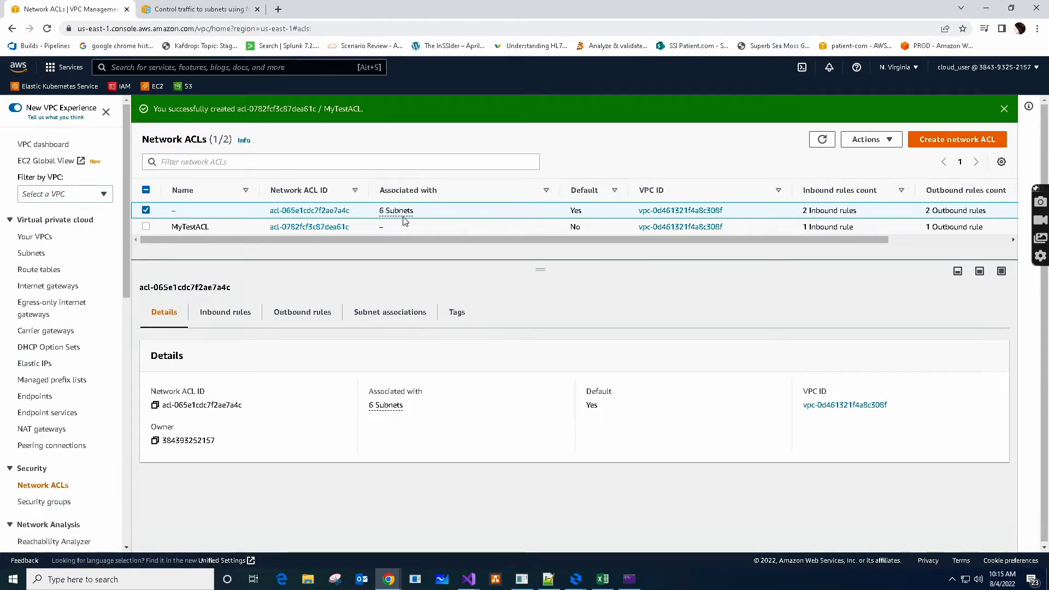
Compare the inbound and outbound rules of the default network ACL with those of MyTestACL.
{"action": "left_click", "coordinate": [226, 314]}
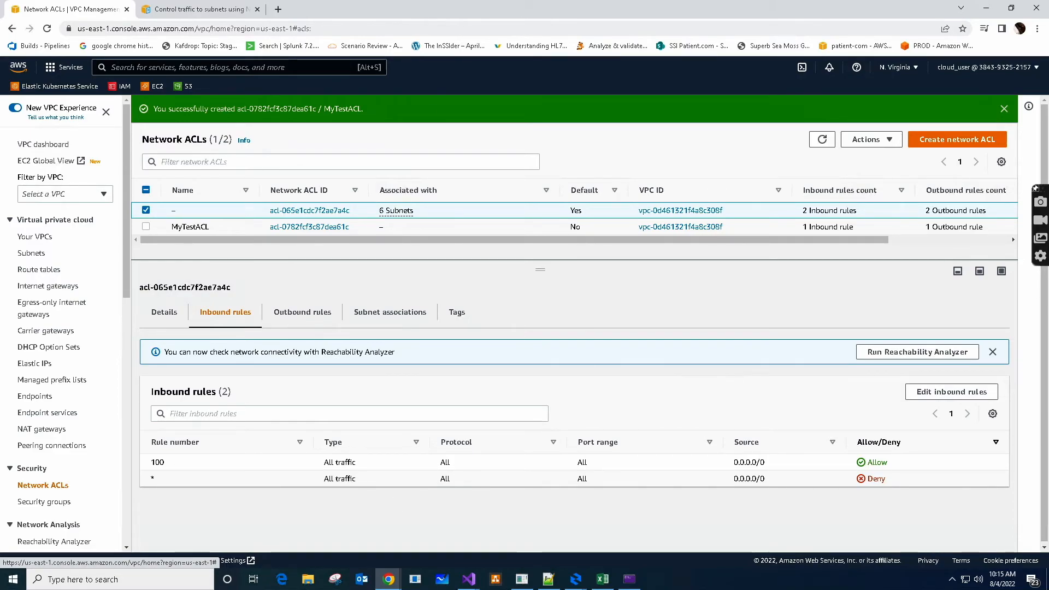
{"action": "left_click", "coordinate": [303, 312]}
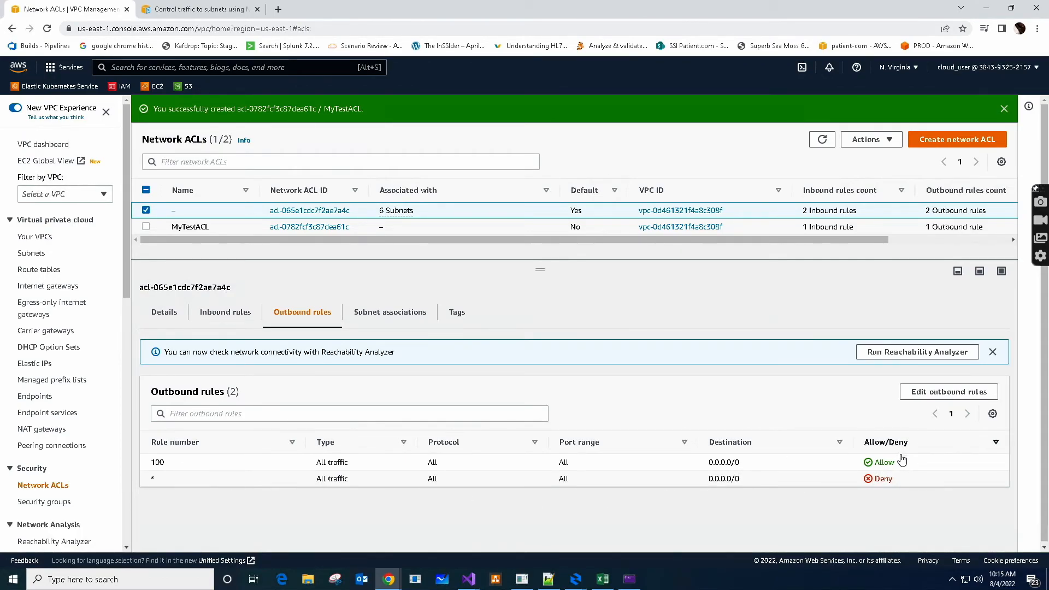
{"action": "left_click", "coordinate": [146, 211]}
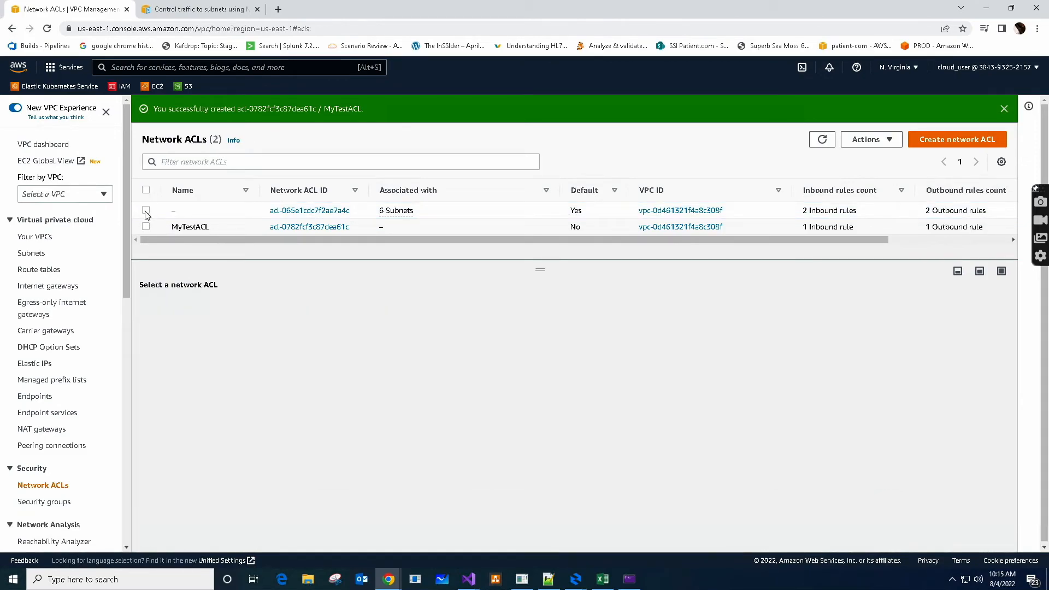
{"action": "left_click", "coordinate": [146, 227]}
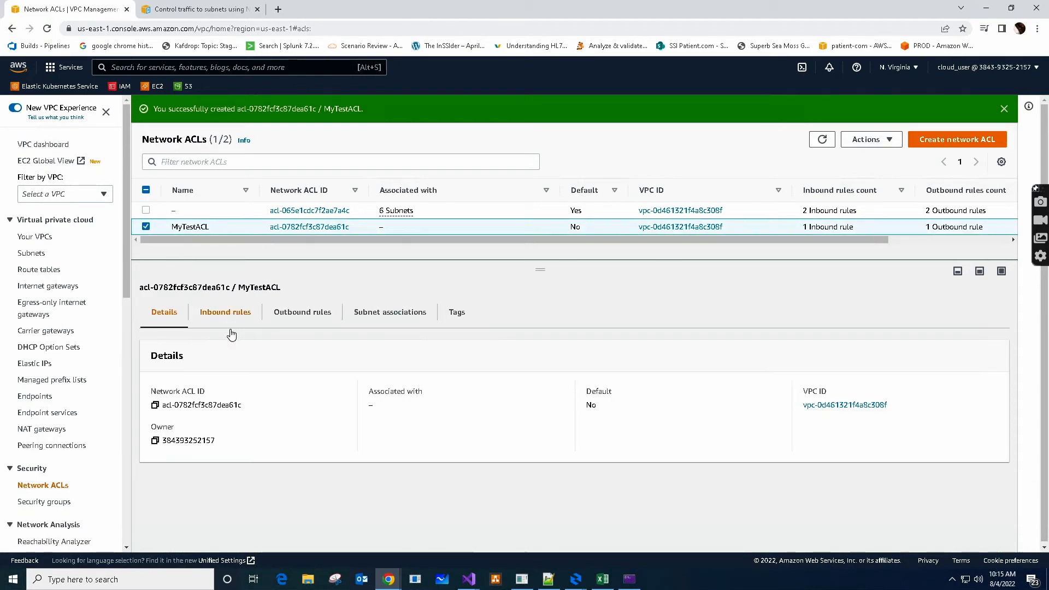
{"action": "left_click", "coordinate": [215, 316]}
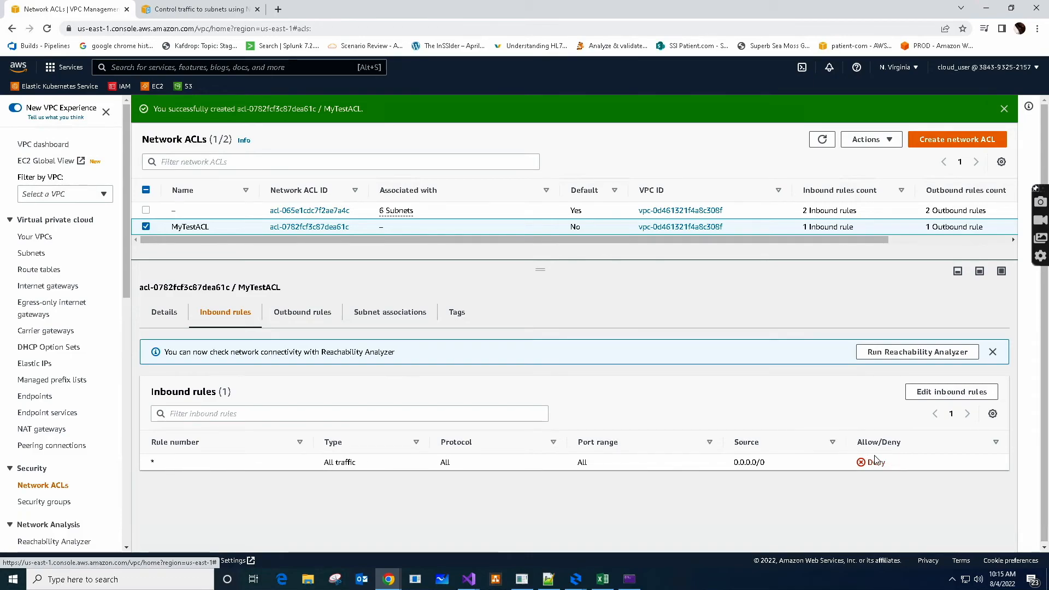
{"action": "left_click", "coordinate": [294, 320]}
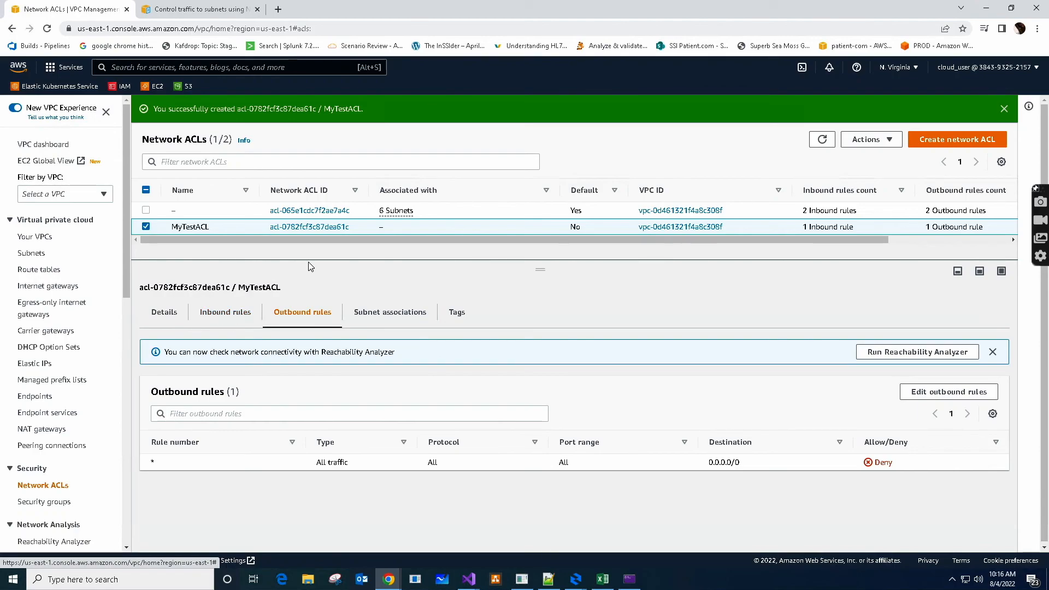
{"action": "left_click", "coordinate": [225, 314]}
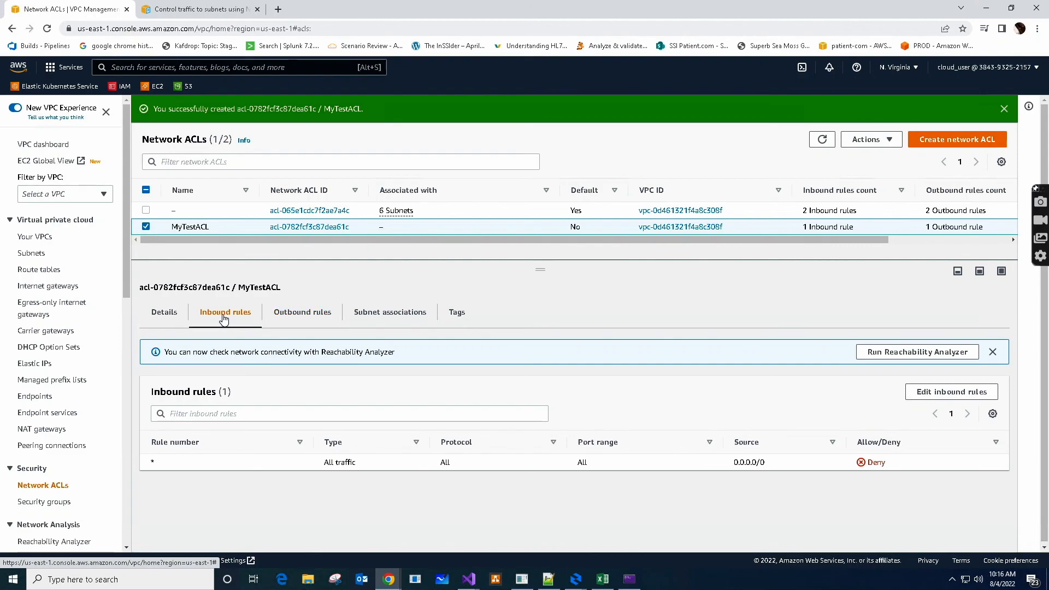